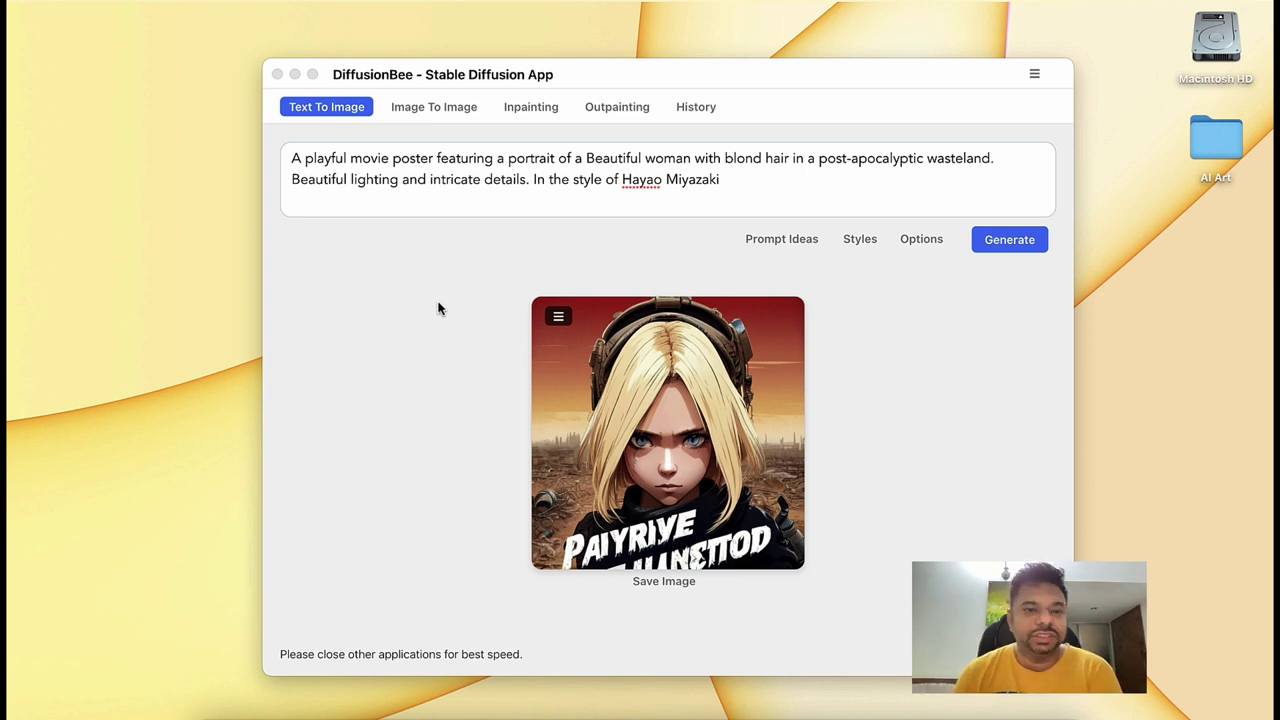
{"action": "left_click", "coordinate": [435, 112]}
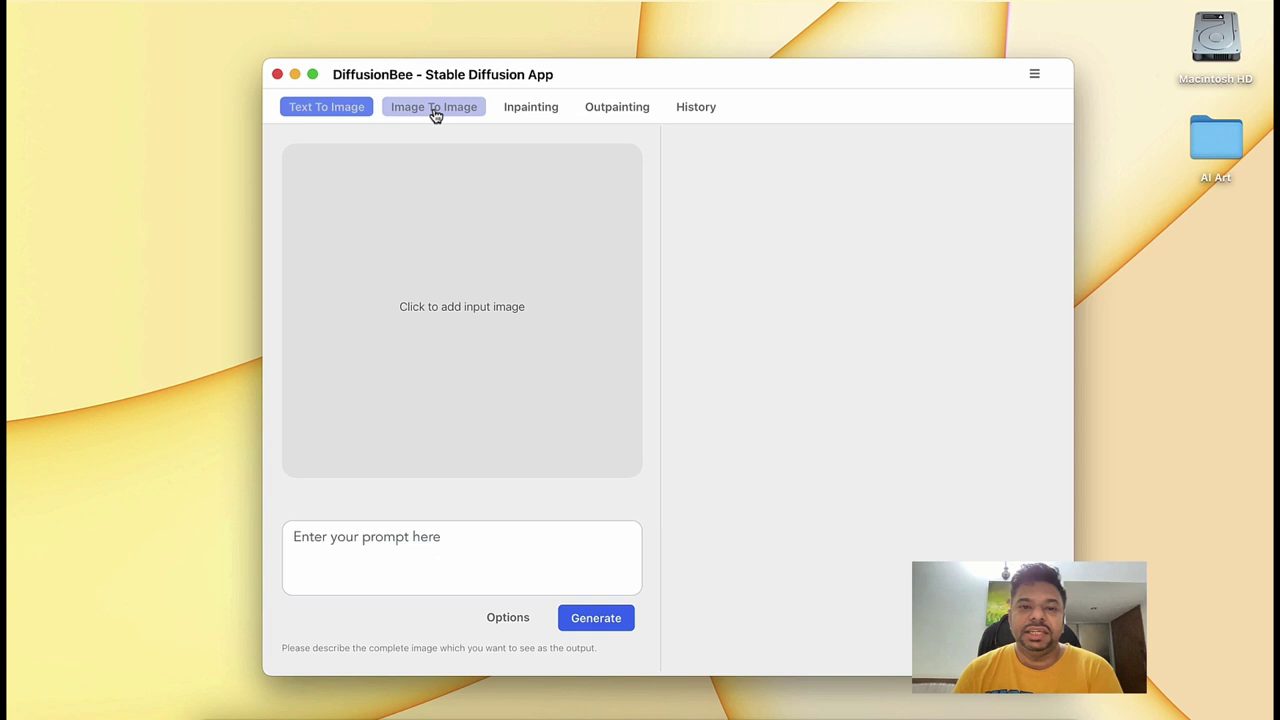
{"action": "left_click", "coordinate": [523, 112]}
{"action": "left_click", "coordinate": [612, 110]}
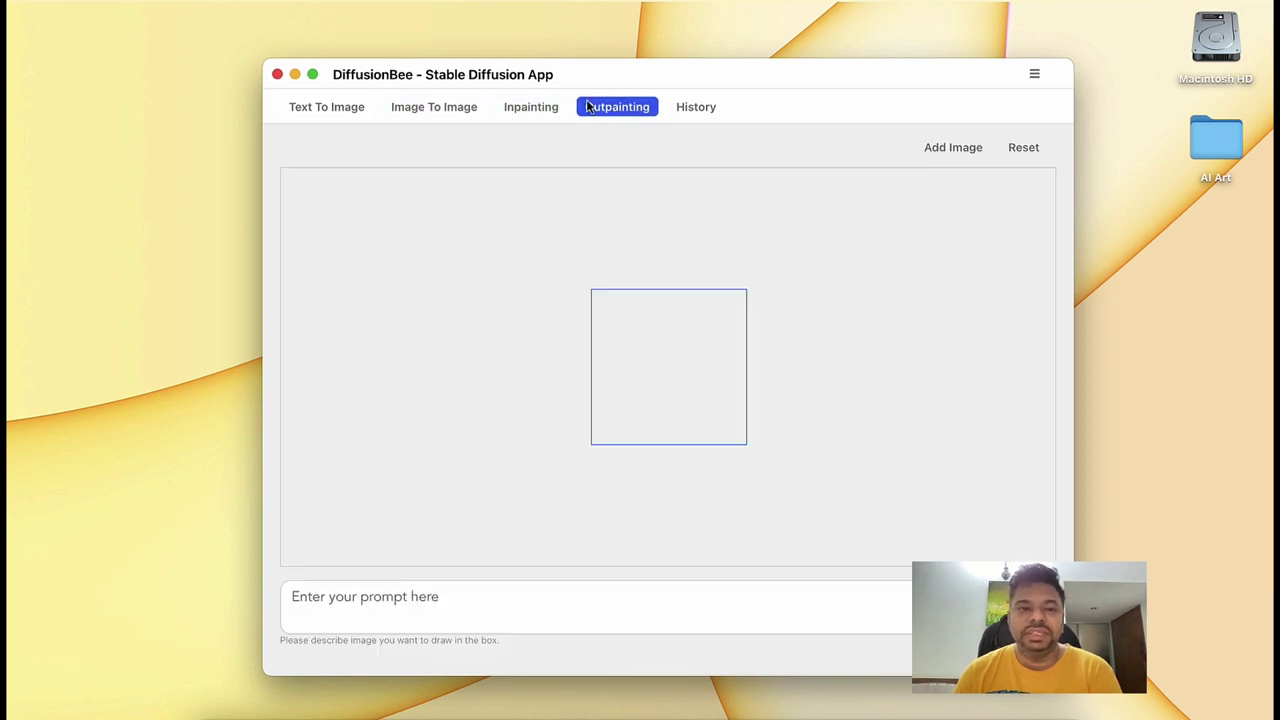
{"action": "left_click", "coordinate": [346, 113]}
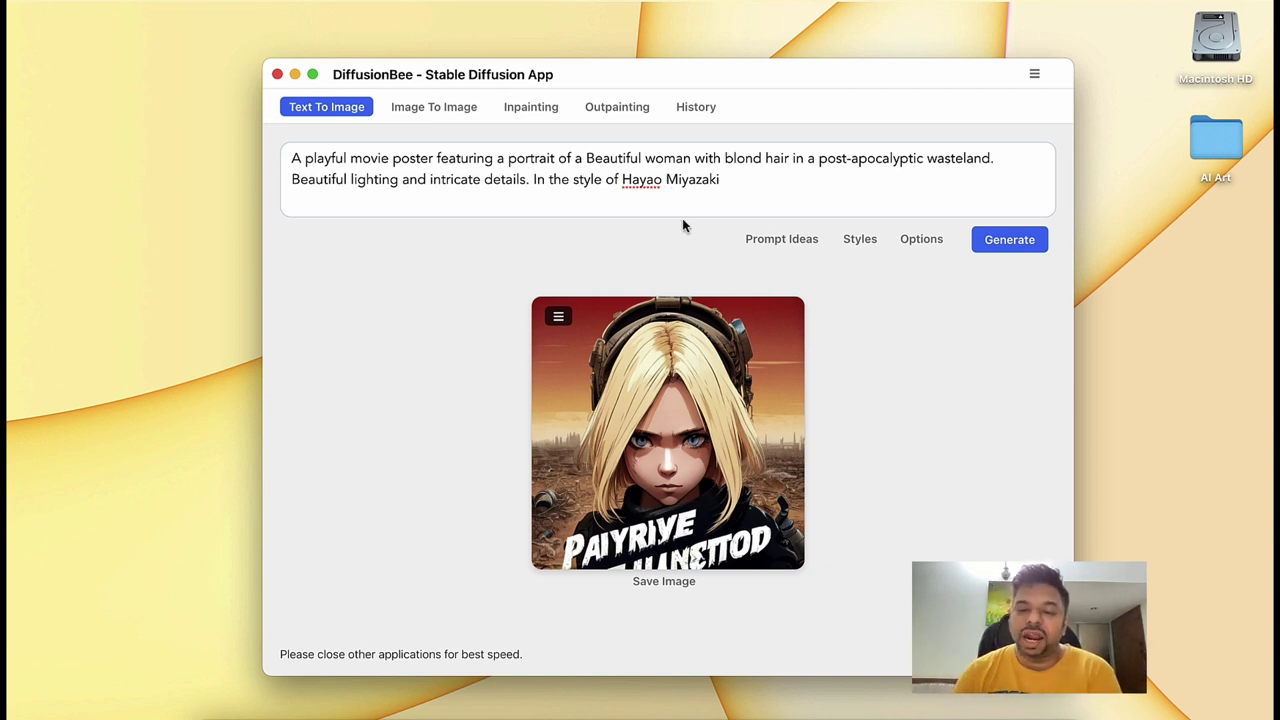
- Open ArtHub.ai's community prompt gallery and scroll down to the Blade Runner cocktail card
{"action": "left_click", "coordinate": [776, 240]}
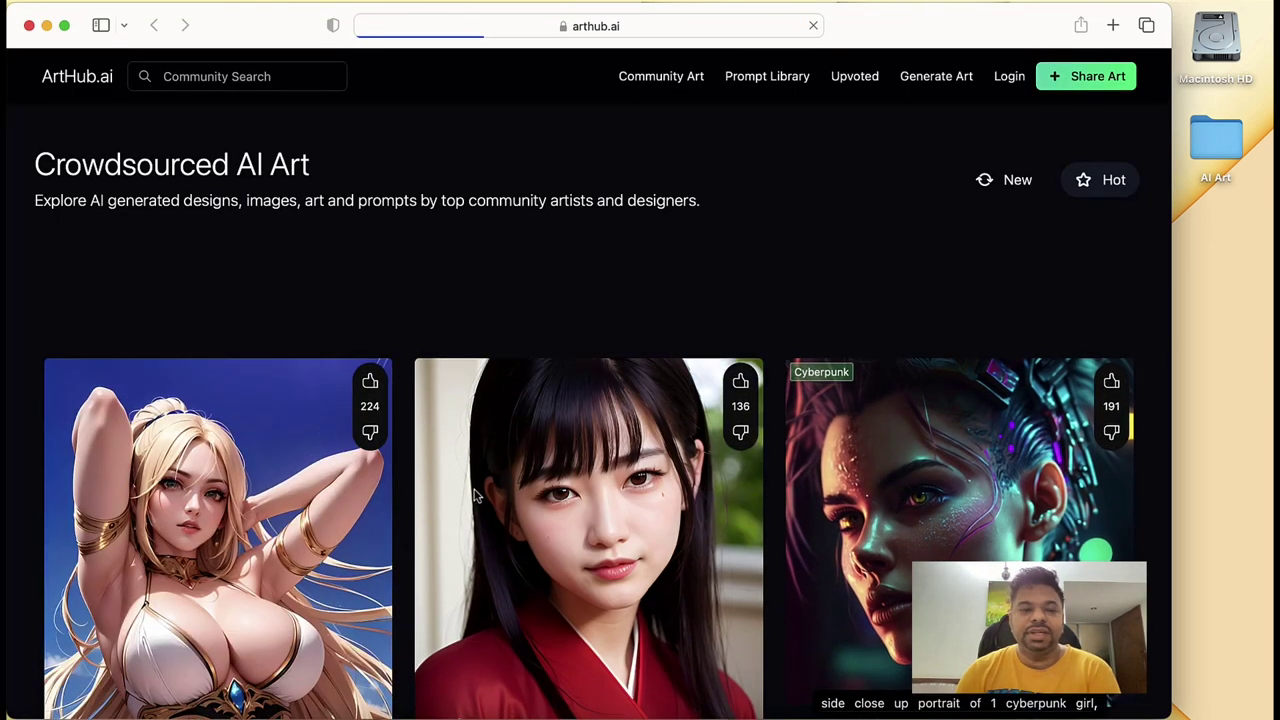
{"action": "scroll", "coordinate": [474, 522], "scroll_direction": "down", "scroll_amount": 8}
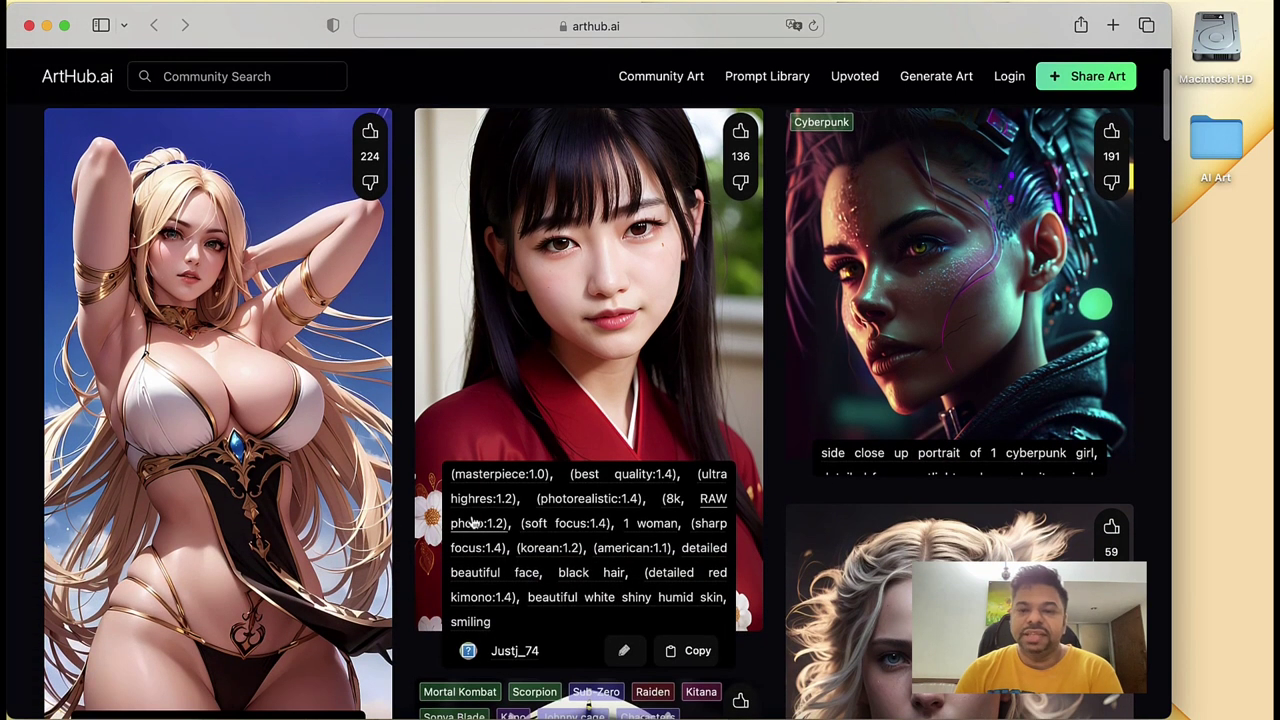
{"action": "scroll", "coordinate": [474, 522], "scroll_direction": "down", "scroll_amount": 8}
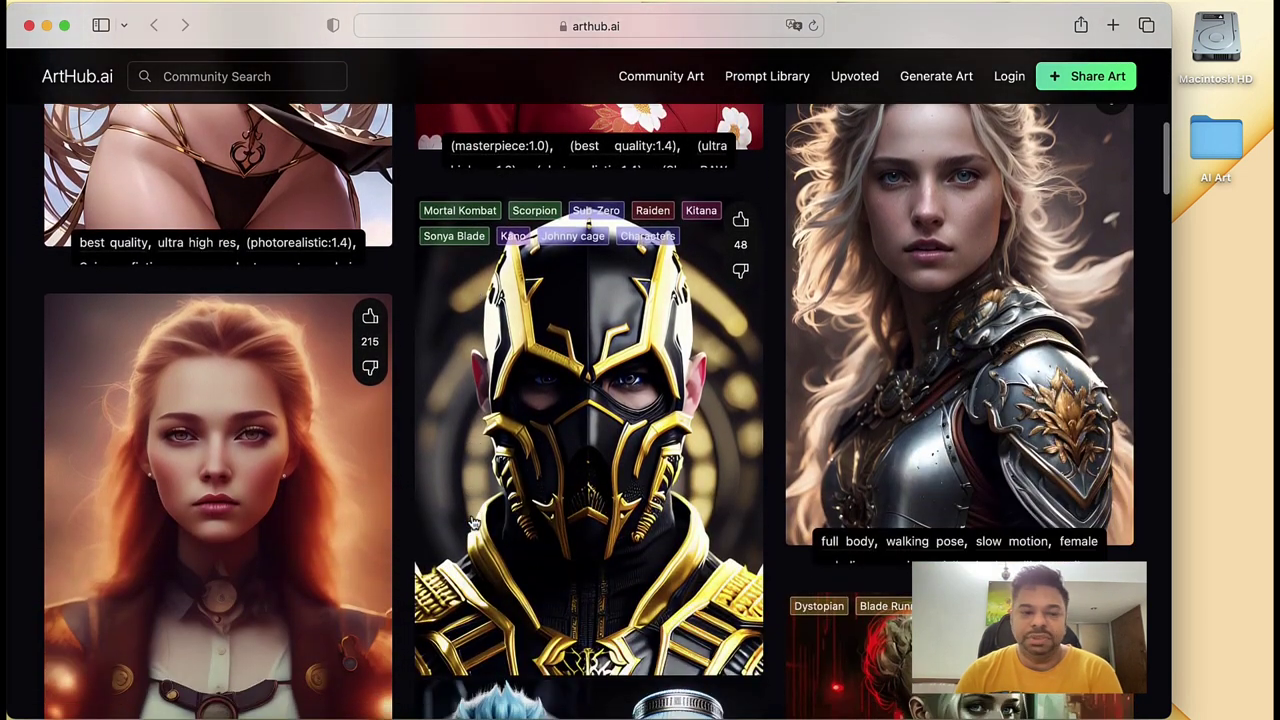
{"action": "scroll", "coordinate": [474, 522], "scroll_direction": "down", "scroll_amount": 3}
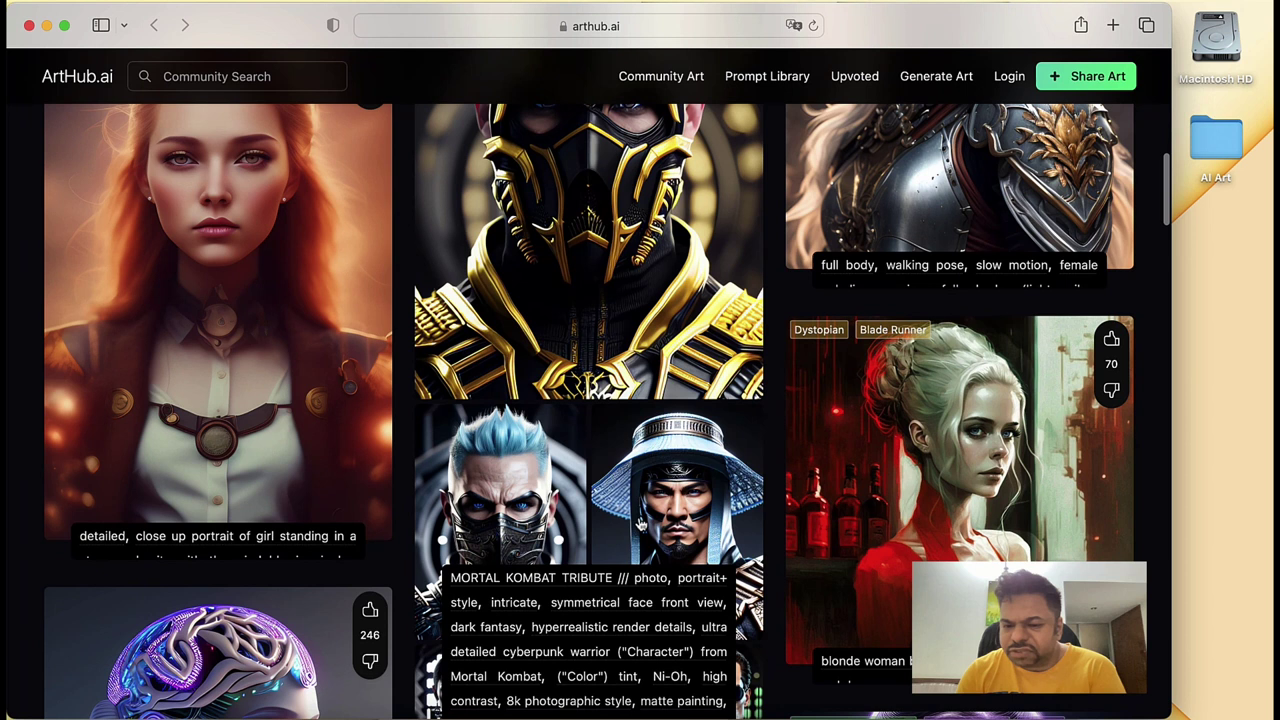
{"action": "scroll", "coordinate": [895, 465], "scroll_direction": "down", "scroll_amount": 2}
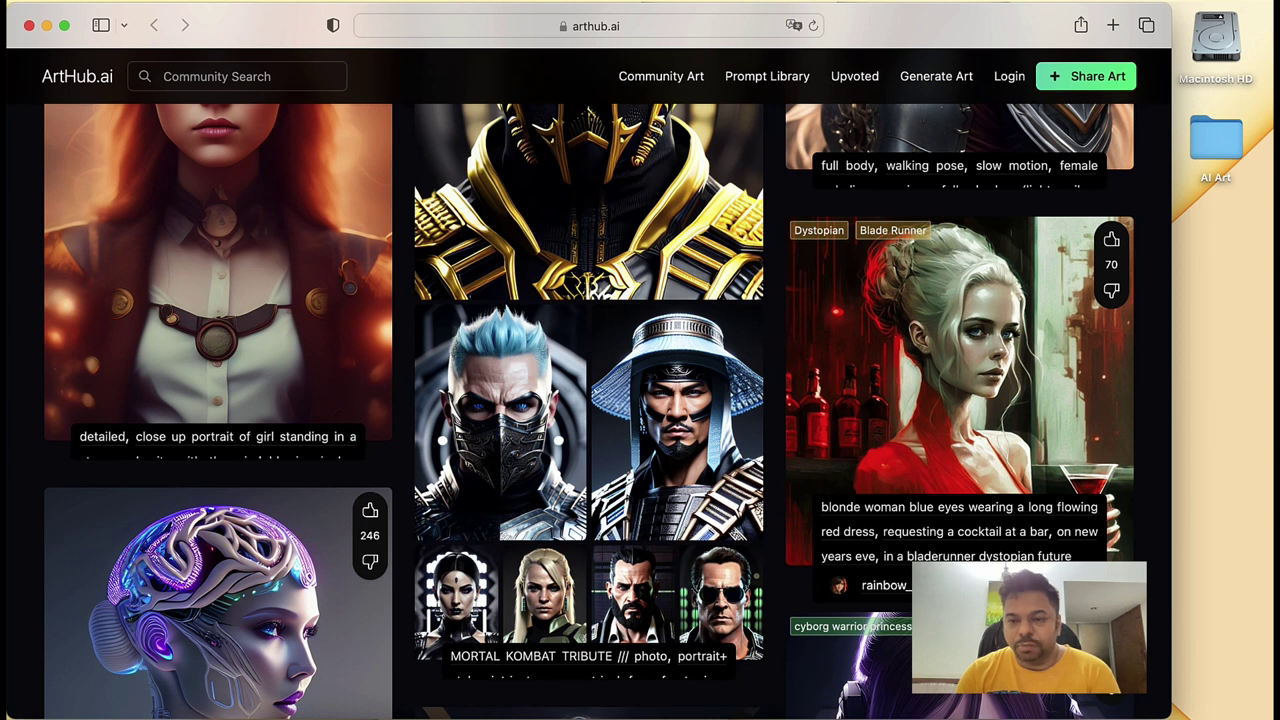
- Hide Safari and paste the blonde-woman bladerunner bar prompt over the old DiffusionBee prompt
{"action": "left_click", "coordinate": [46, 25]}
{"action": "triple_click", "coordinate": [585, 172]}
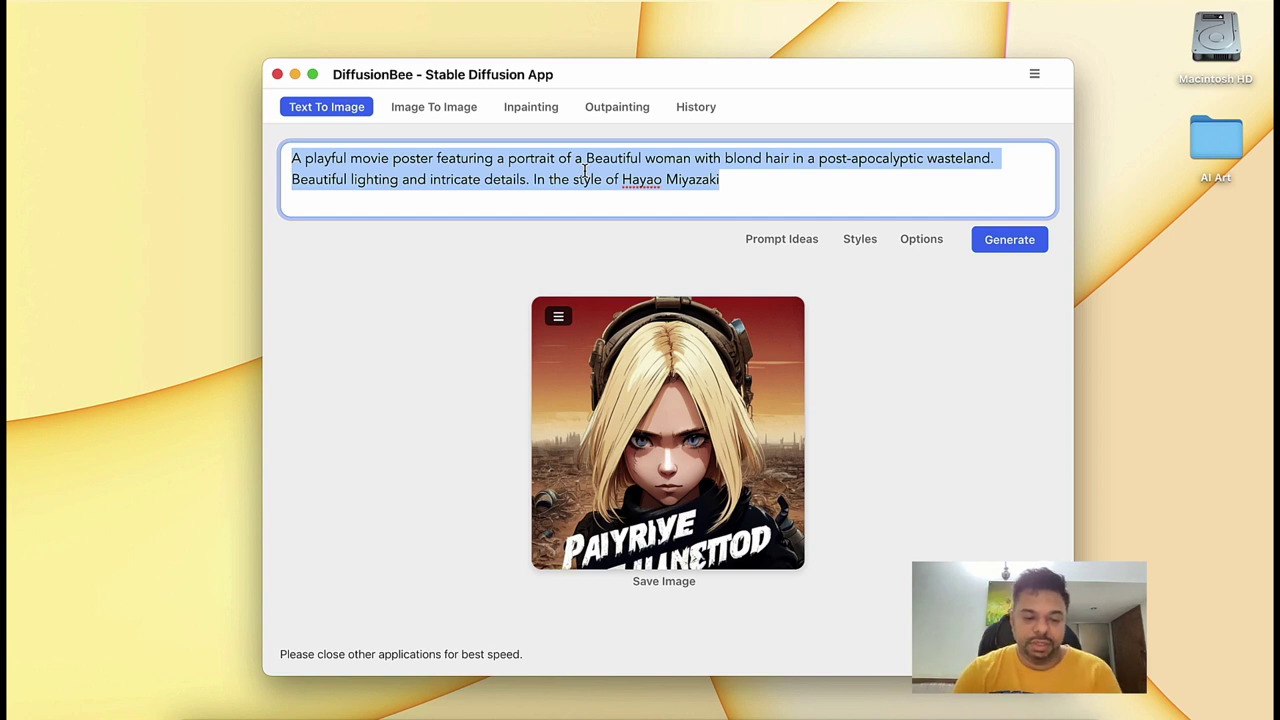
{"action": "type", "text": "blonde woman blue eyes wearing a long flowing red dress, requesting a cocktail at a bar, on new years eve, in a bladerunner dystopian future"}
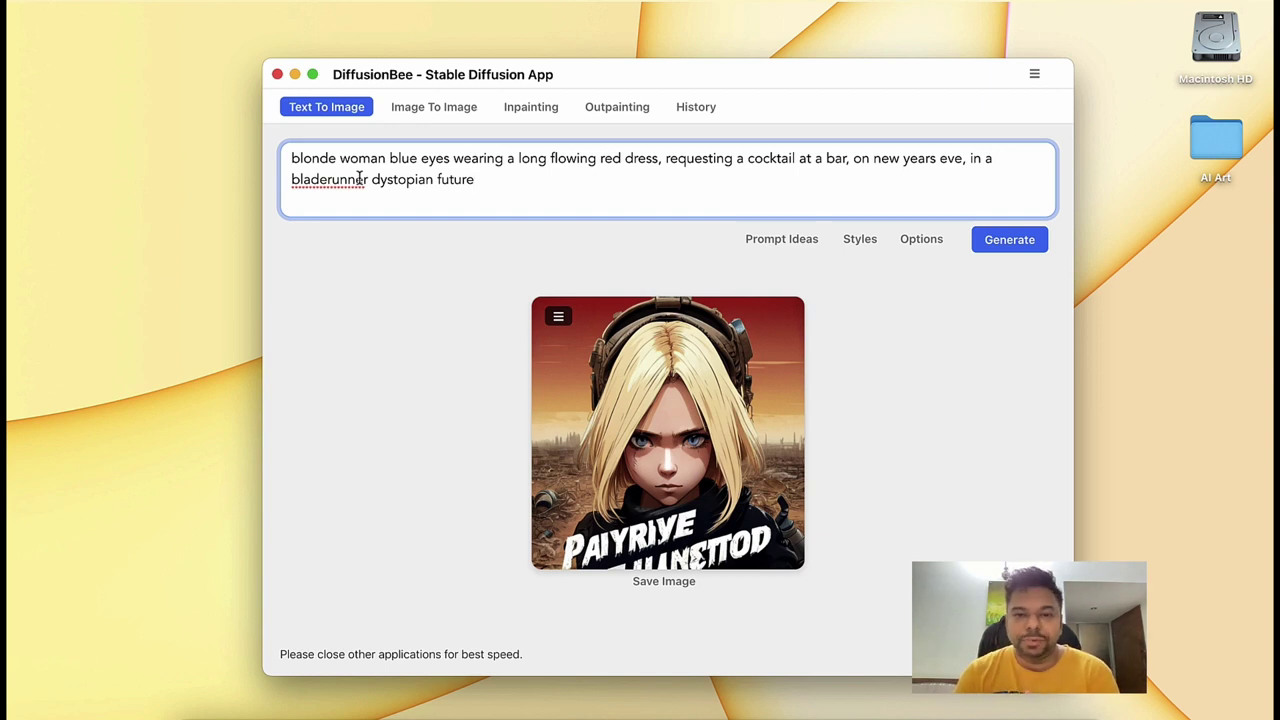
- Show the generation options and keep dreamshaper_332BakedVaeClipFix as the selected custom model
{"action": "left_click", "coordinate": [912, 240]}
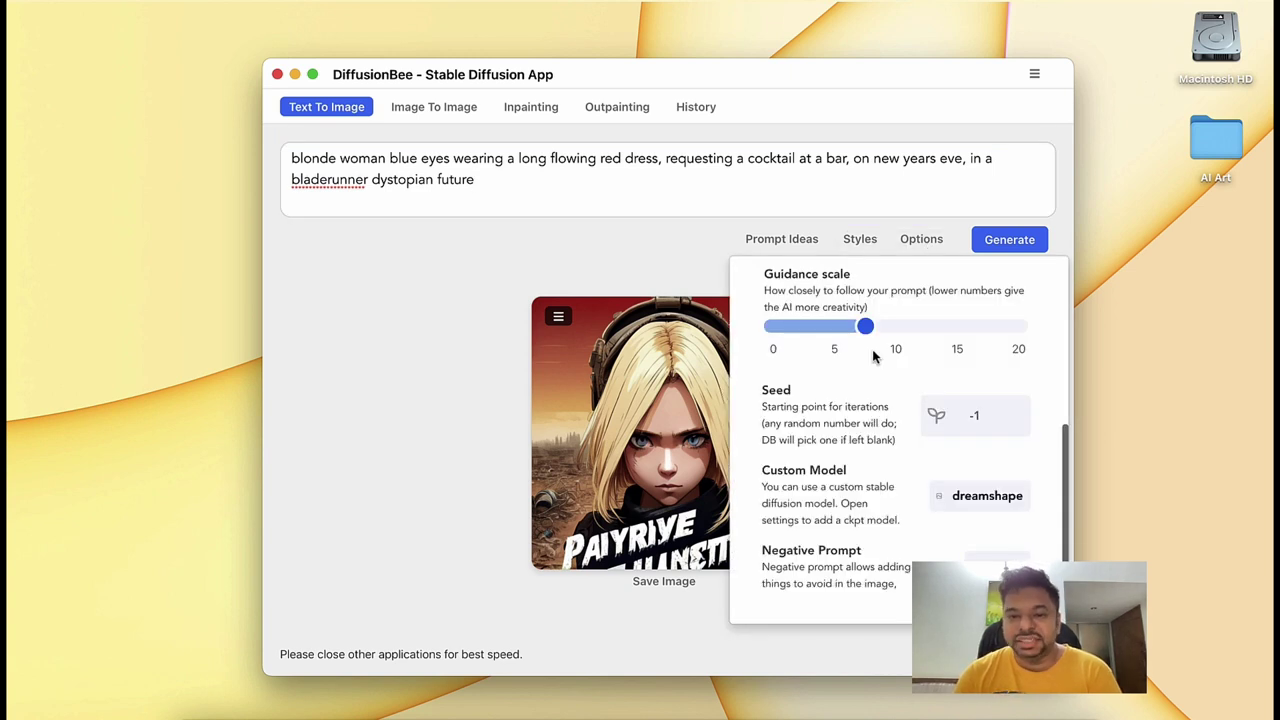
{"action": "left_click", "coordinate": [966, 500]}
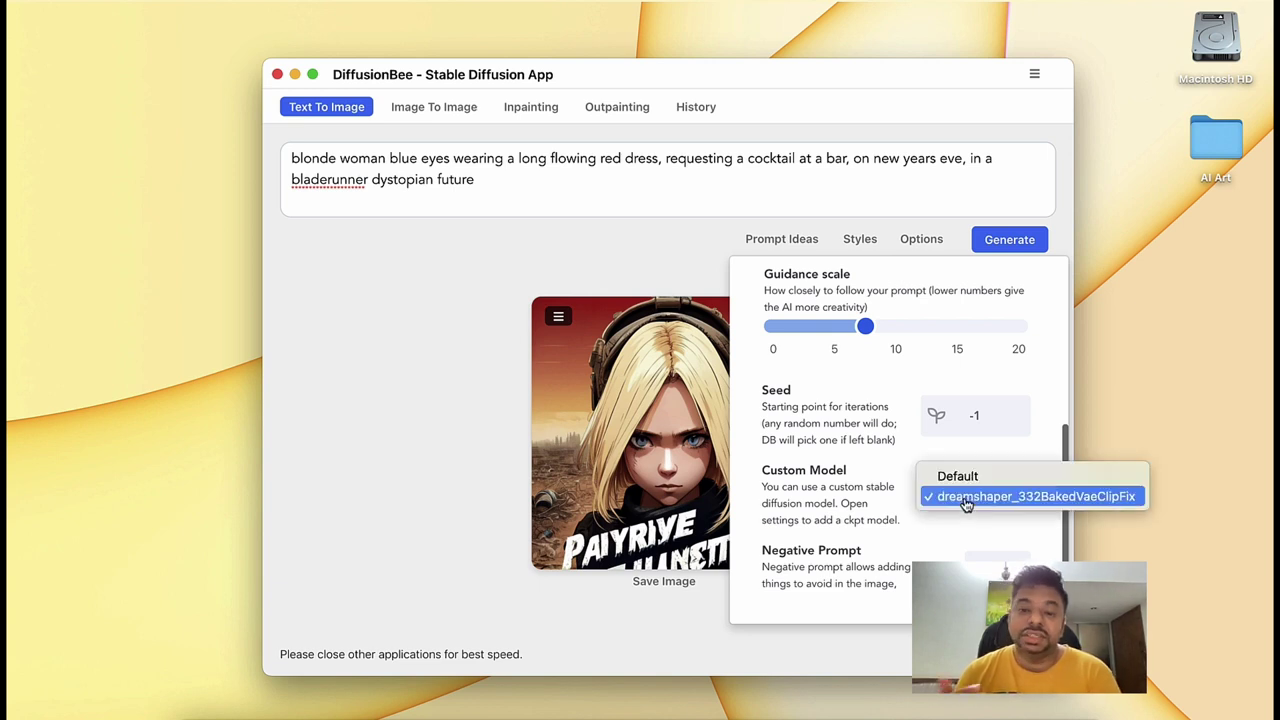
{"action": "left_click", "coordinate": [914, 388]}
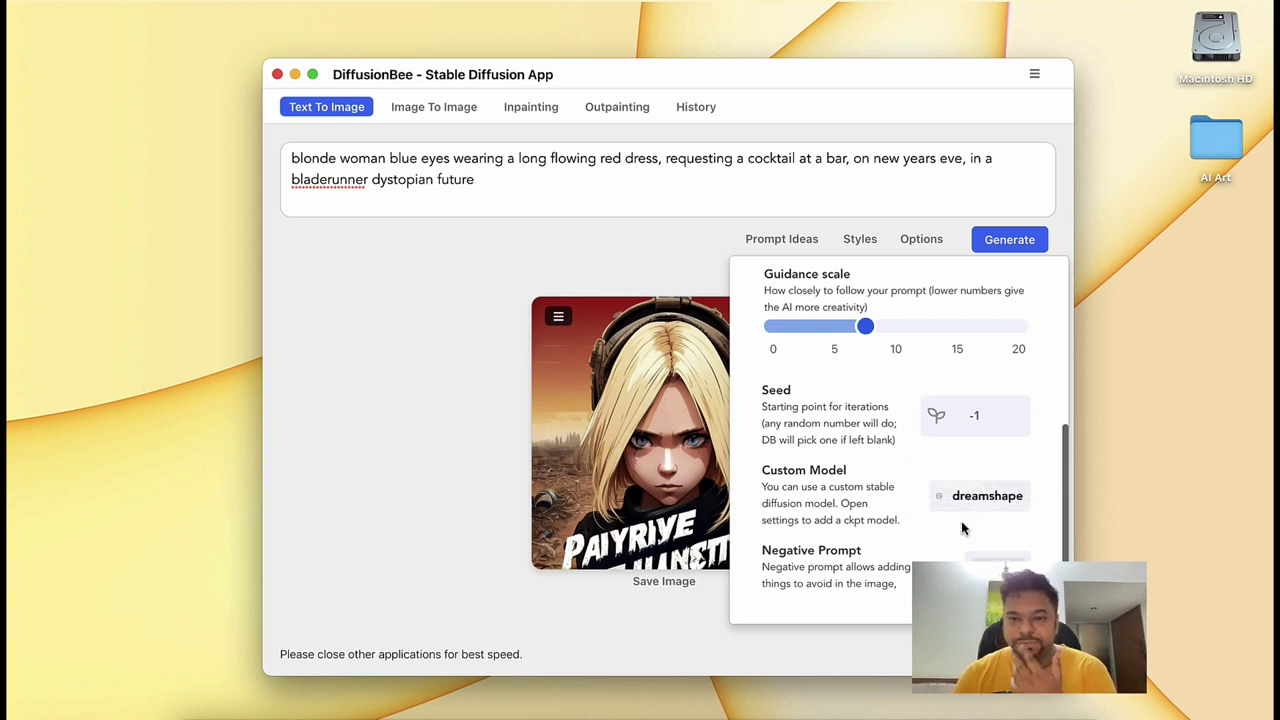
- Browse the style tags and place the caret at the end of the prompt
{"action": "left_click", "coordinate": [866, 239]}
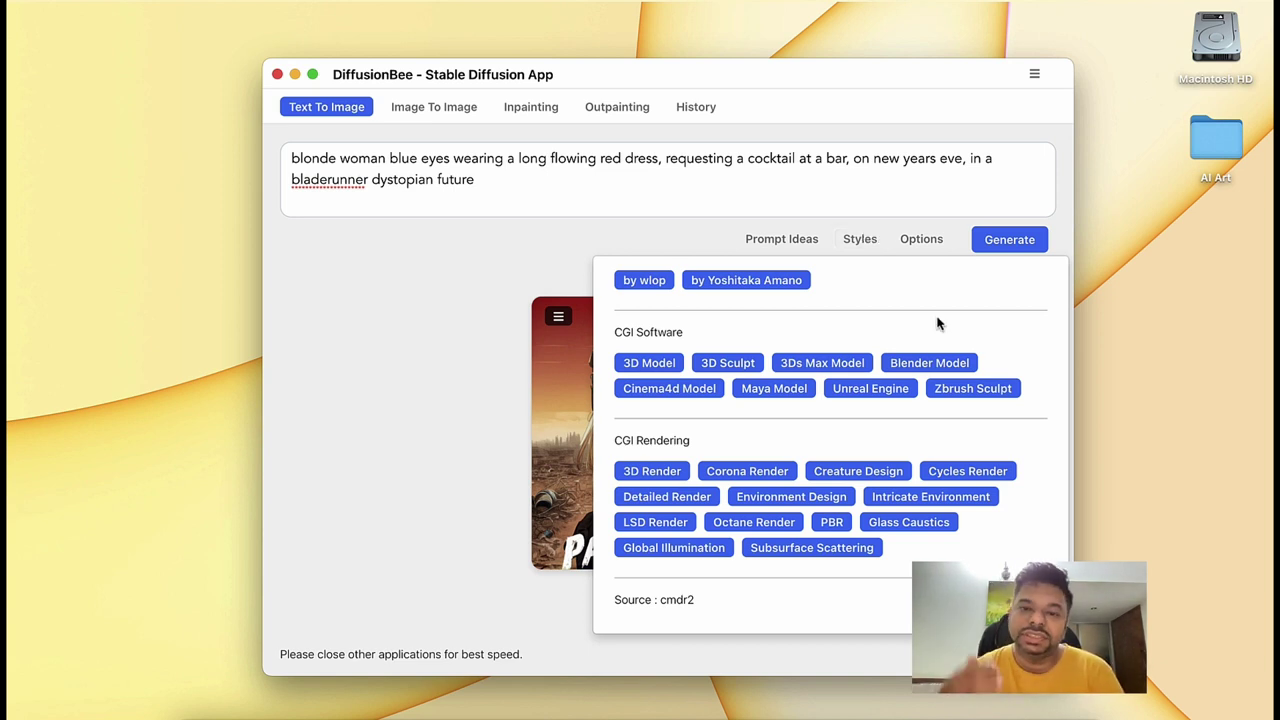
{"action": "scroll", "coordinate": [938, 323], "scroll_direction": "up", "scroll_amount": 5}
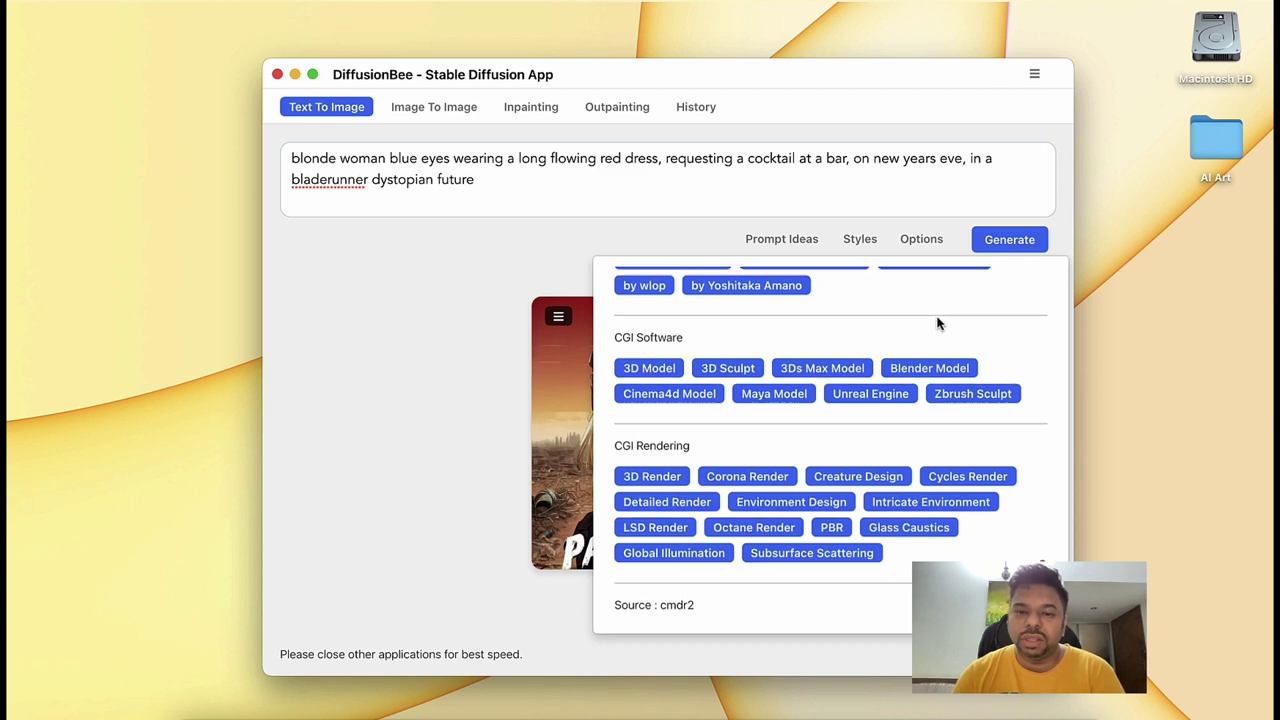
{"action": "scroll", "coordinate": [938, 323], "scroll_direction": "up", "scroll_amount": 4}
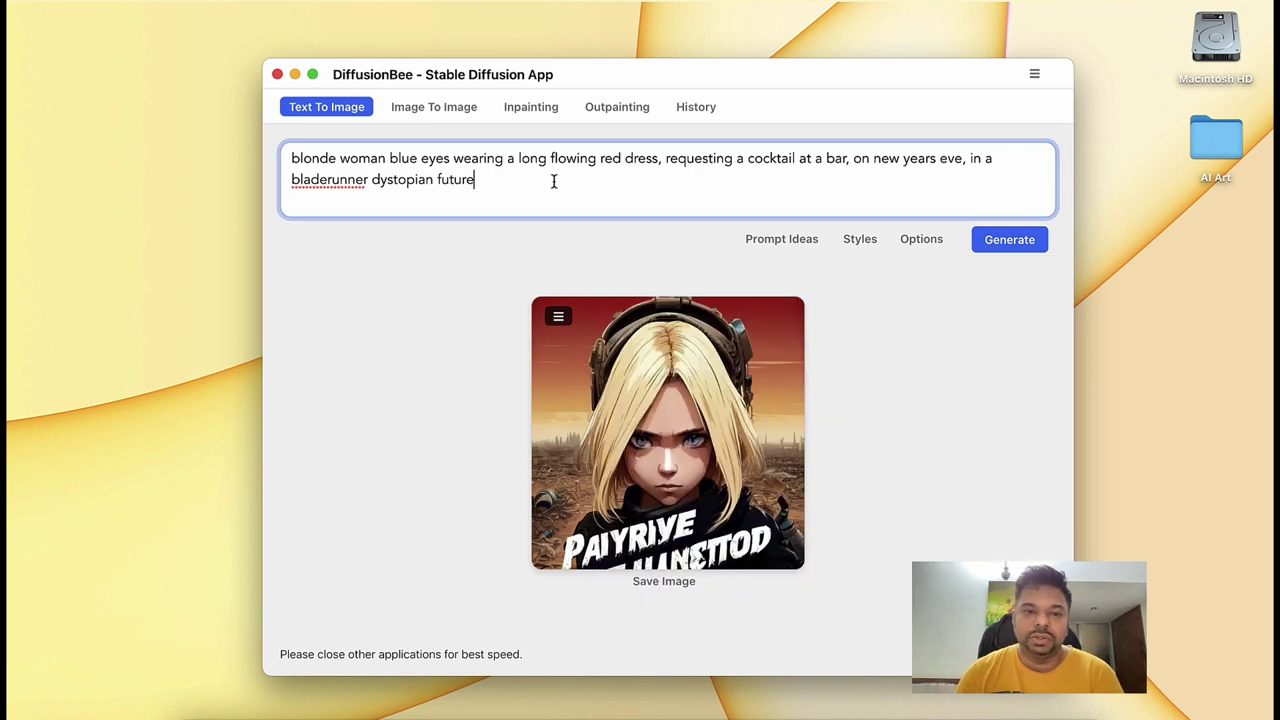
{"action": "left_click", "coordinate": [555, 182]}
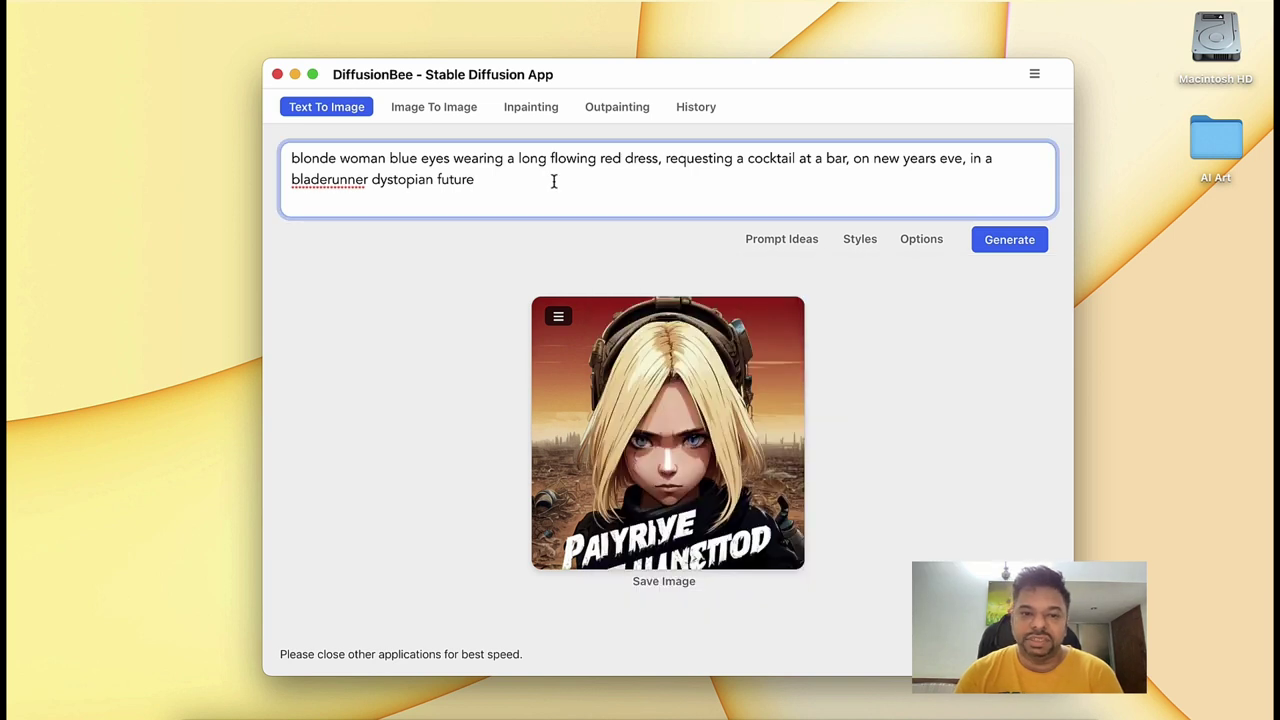
- Append the Wes Anderson, Happy and Beautiful Lighting tags to the prompt
{"action": "left_click", "coordinate": [860, 240]}
{"action": "scroll", "coordinate": [912, 453], "scroll_direction": "down", "scroll_amount": 5}
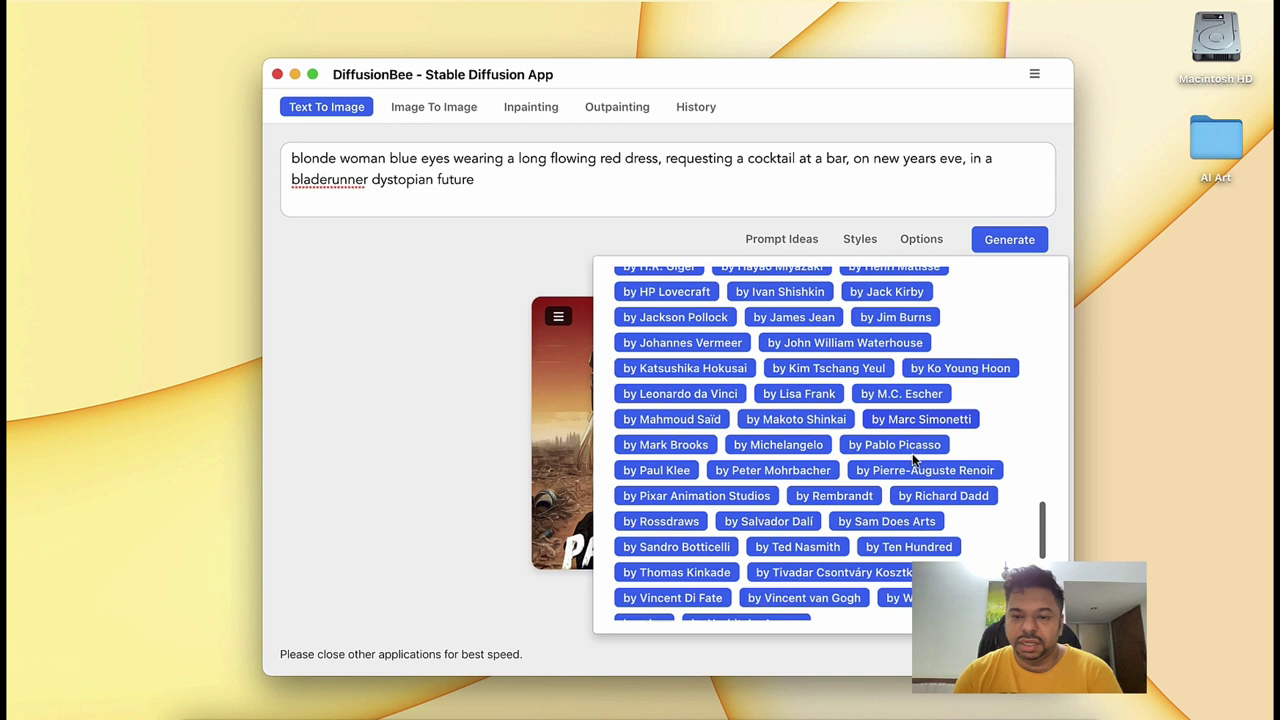
{"action": "scroll", "coordinate": [912, 453], "scroll_direction": "up", "scroll_amount": 3}
{"action": "scroll", "coordinate": [912, 459], "scroll_direction": "down", "scroll_amount": 2}
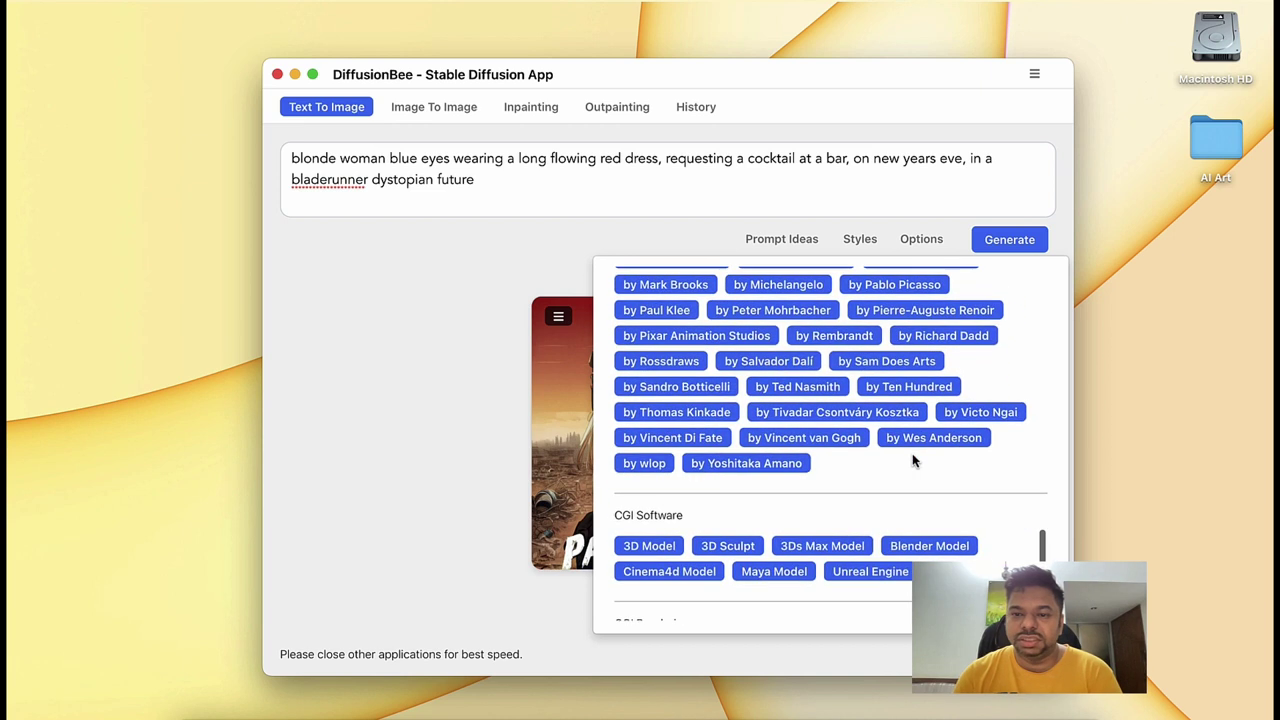
{"action": "left_click", "coordinate": [924, 438]}
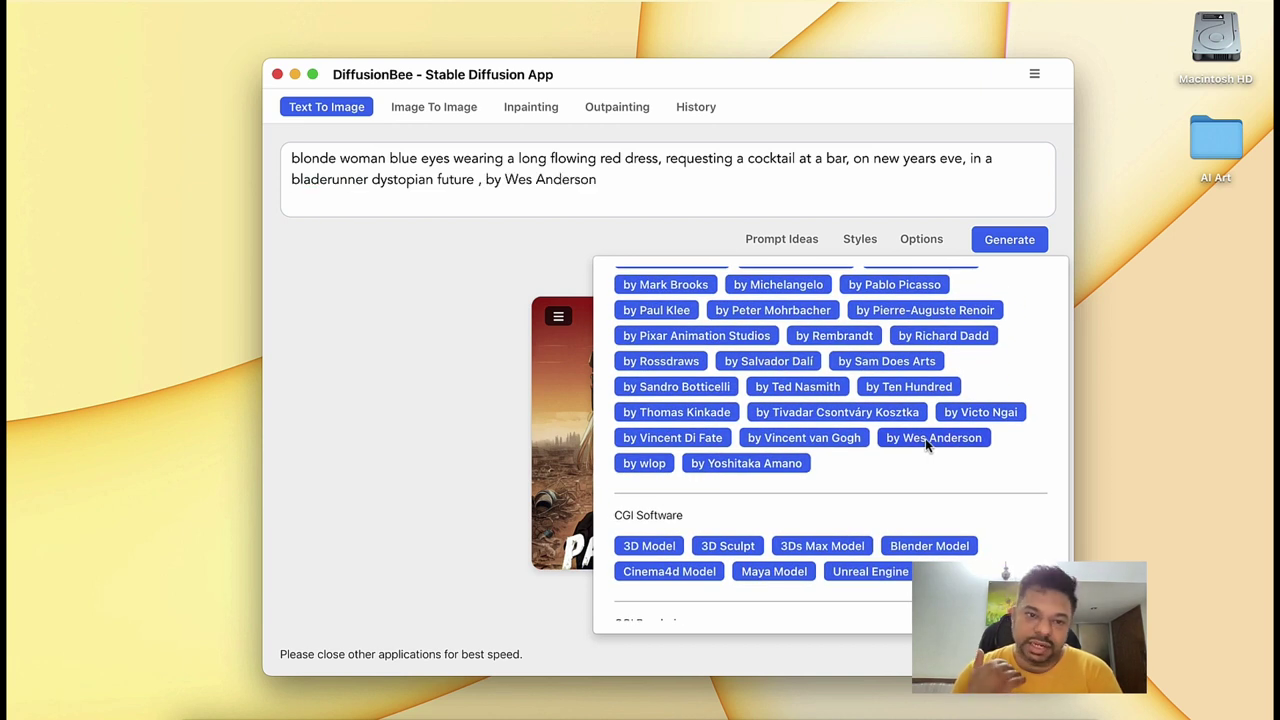
{"action": "scroll", "coordinate": [925, 438], "scroll_direction": "up", "scroll_amount": 11}
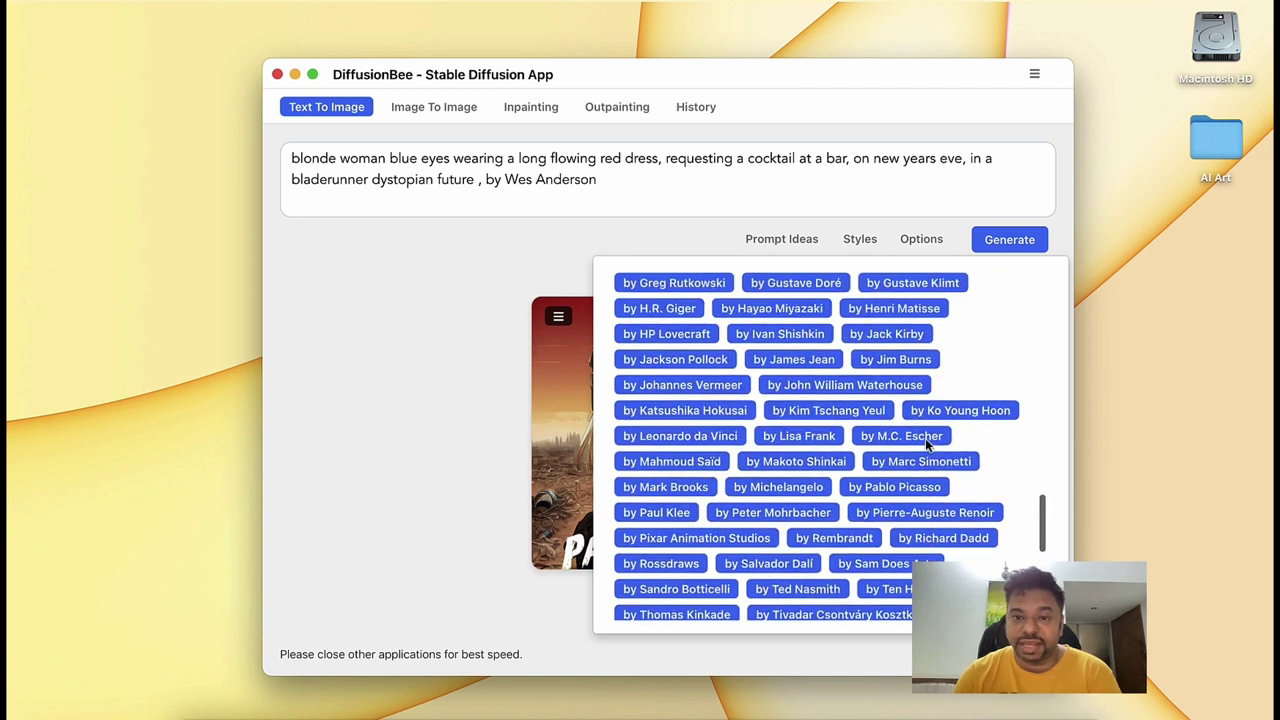
{"action": "scroll", "coordinate": [925, 444], "scroll_direction": "up", "scroll_amount": 2}
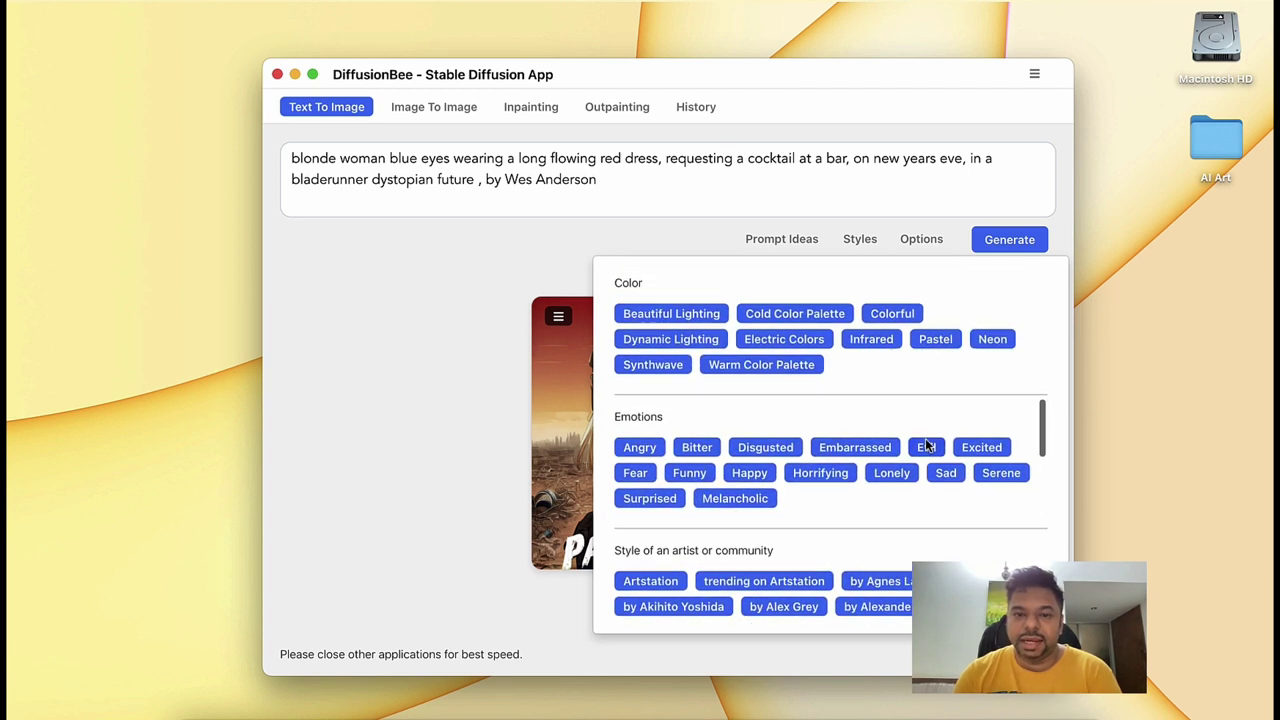
{"action": "left_click", "coordinate": [750, 472]}
{"action": "scroll", "coordinate": [817, 403], "scroll_direction": "up", "scroll_amount": 1}
{"action": "scroll", "coordinate": [816, 398], "scroll_direction": "up", "scroll_amount": 2}
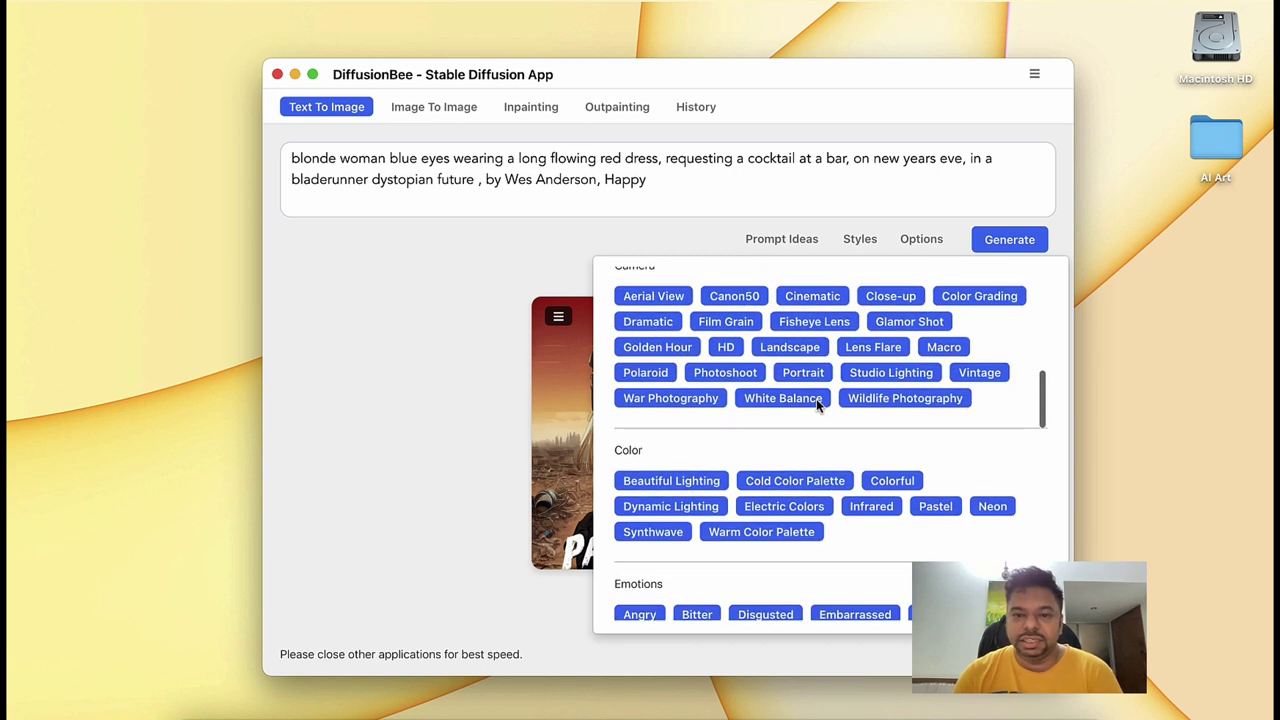
{"action": "left_click", "coordinate": [685, 487]}
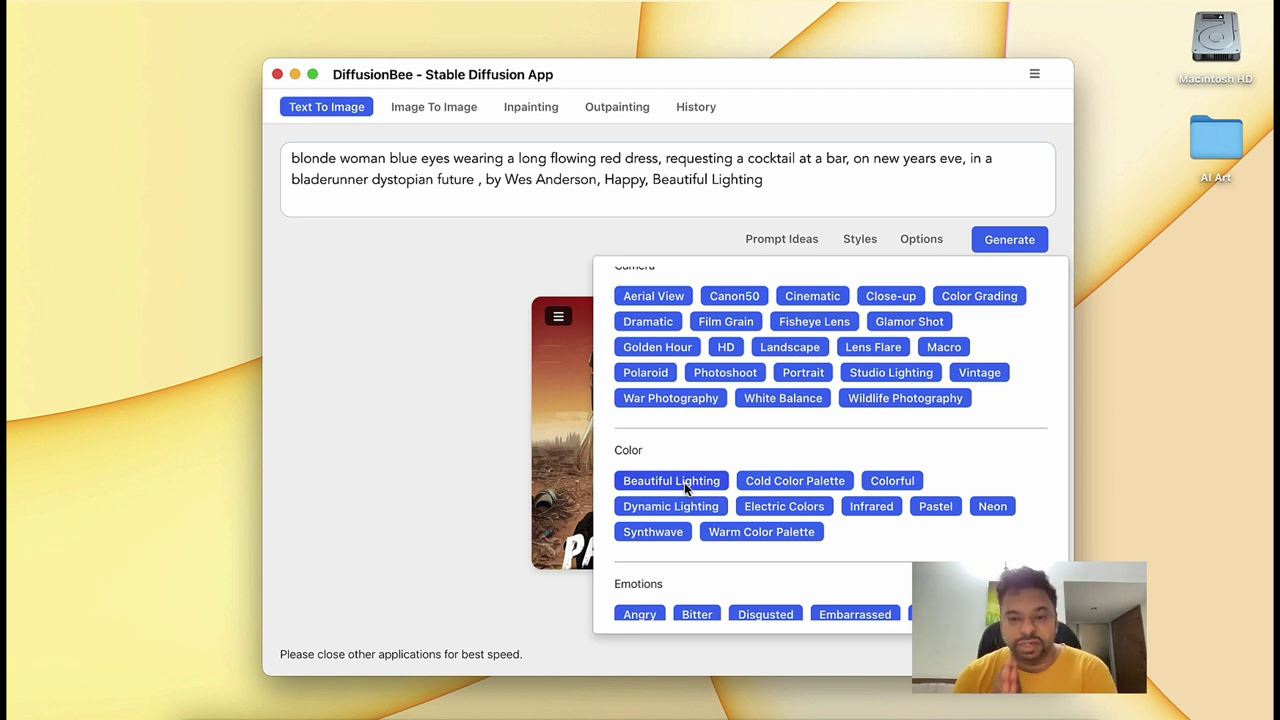
- Add the Watercolor style tag to the prompt and close the styles list
{"action": "scroll", "coordinate": [741, 445], "scroll_direction": "up", "scroll_amount": 6}
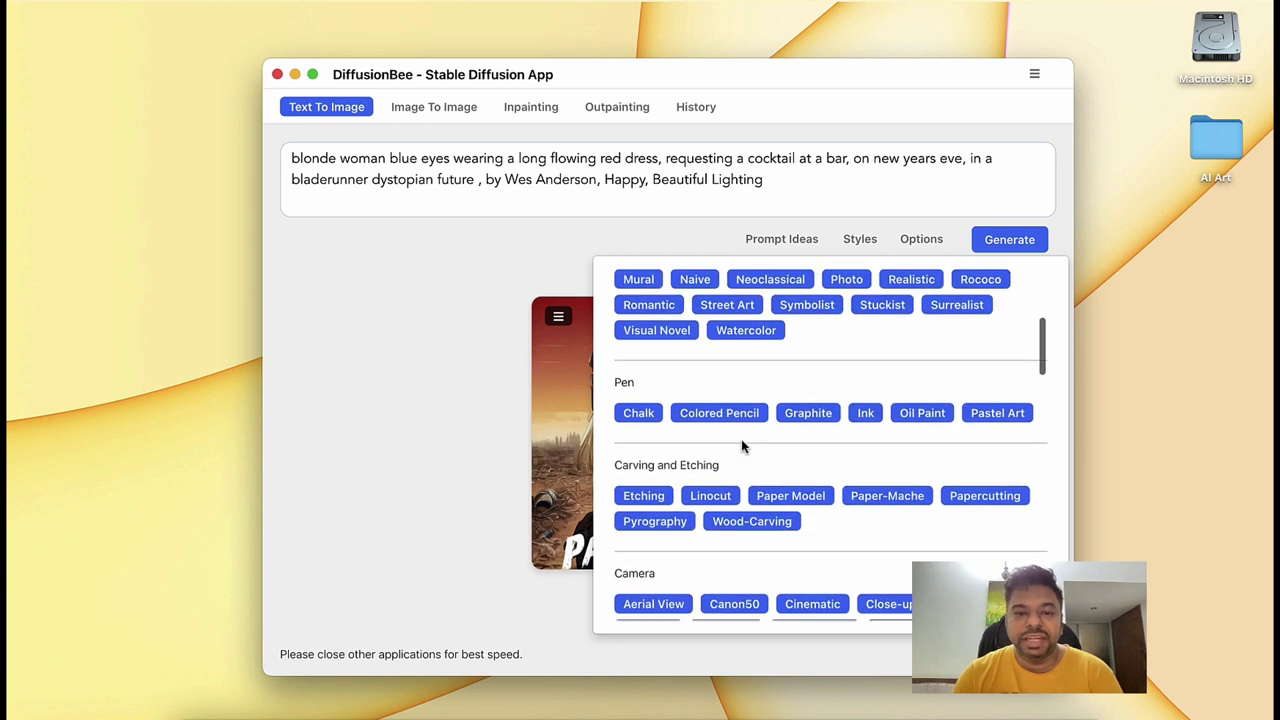
{"action": "scroll", "coordinate": [741, 446], "scroll_direction": "up", "scroll_amount": 5}
{"action": "scroll", "coordinate": [741, 446], "scroll_direction": "down", "scroll_amount": 4}
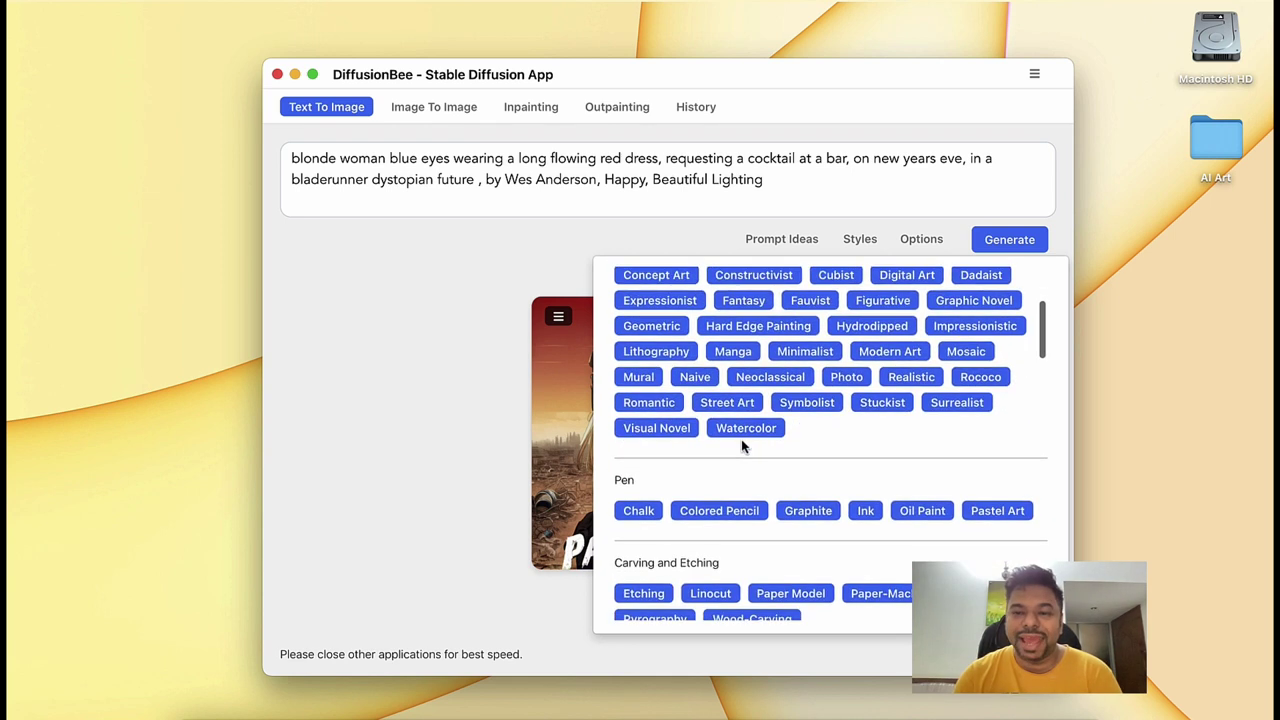
{"action": "scroll", "coordinate": [741, 445], "scroll_direction": "down", "scroll_amount": 3}
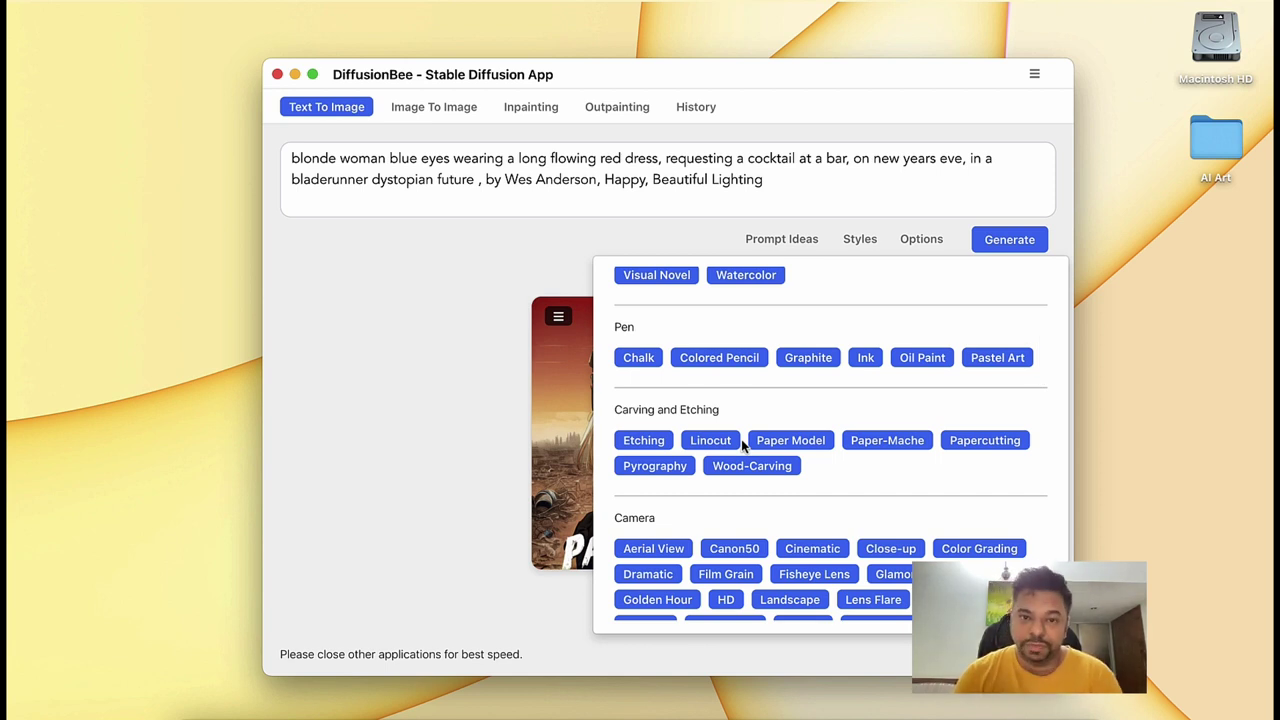
{"action": "left_click", "coordinate": [749, 278]}
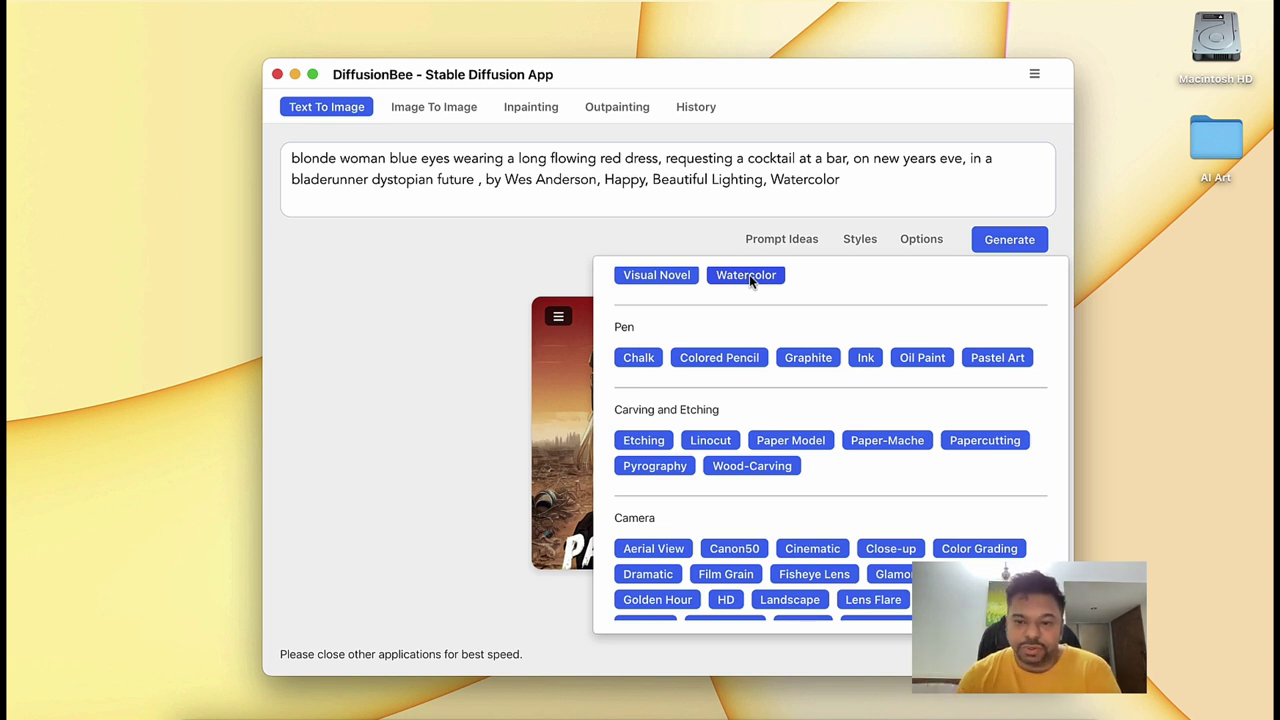
{"action": "left_click", "coordinate": [517, 277]}
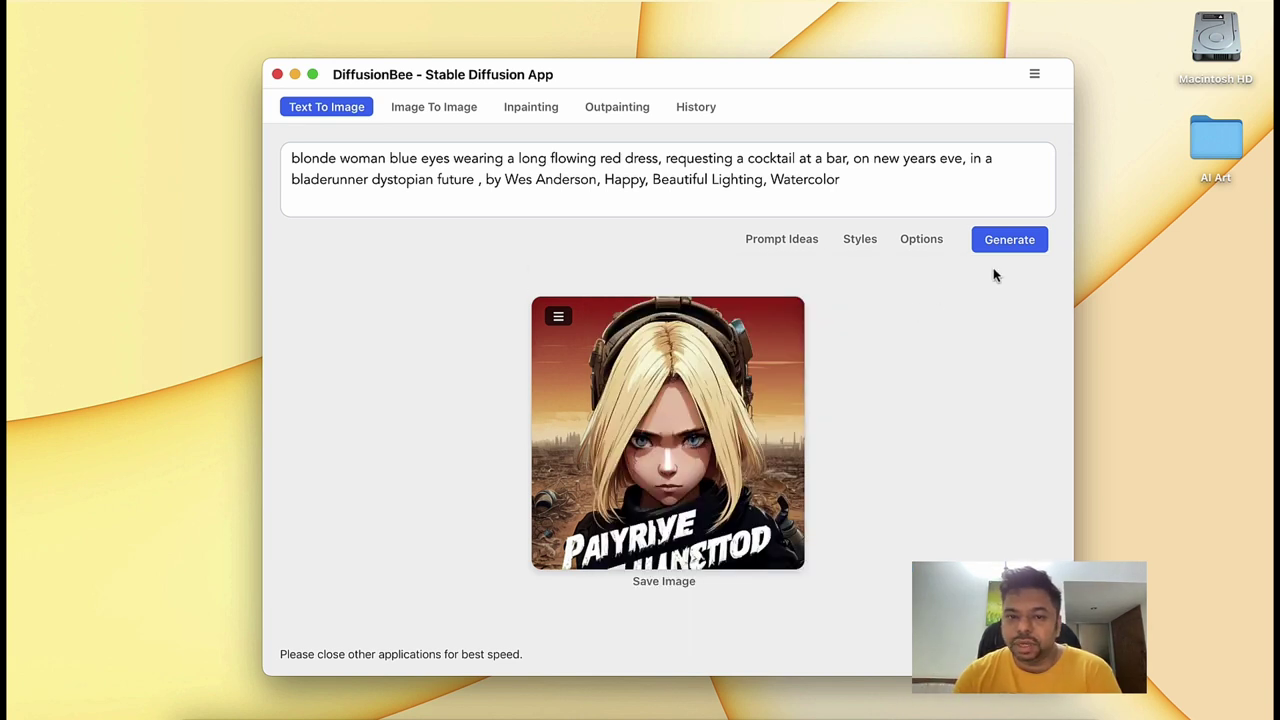
- Generate the watercolor image of the blonde woman at the neon-lit bar
{"action": "left_click", "coordinate": [1015, 244]}
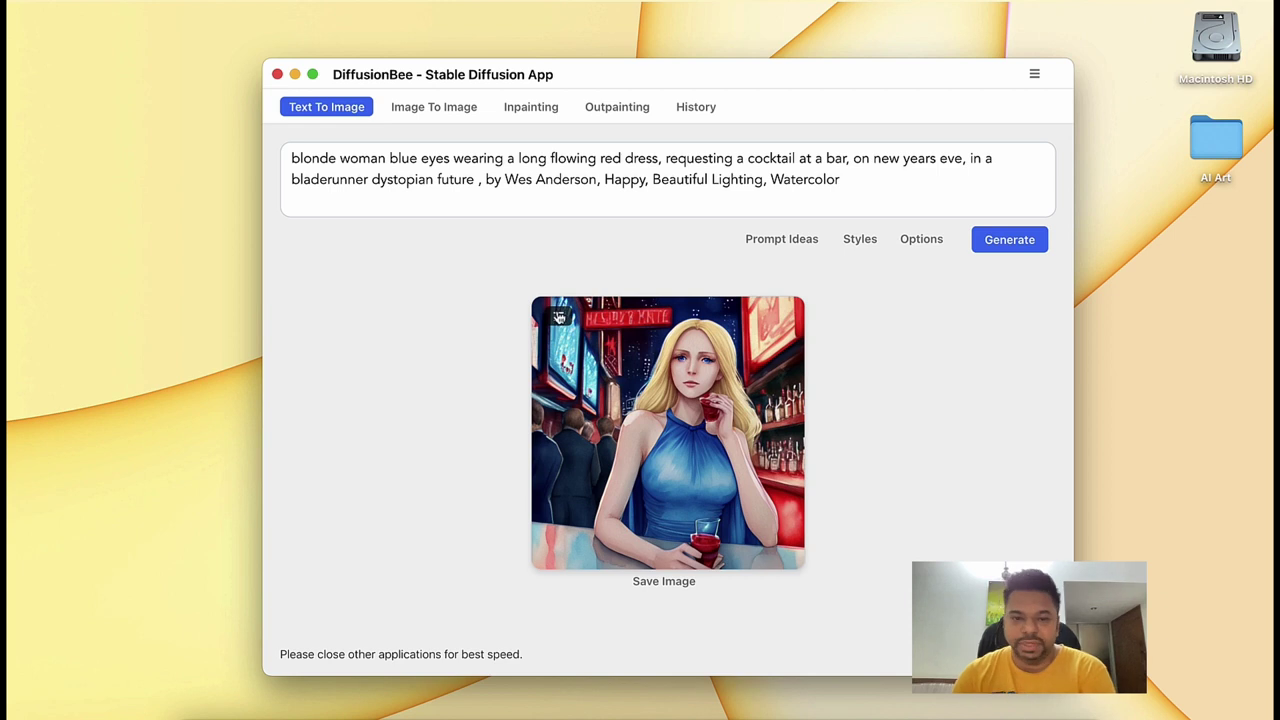
- Save the bar-scene image as Untitled.png and send it to the Inpainting canvas
{"action": "left_click", "coordinate": [559, 318]}
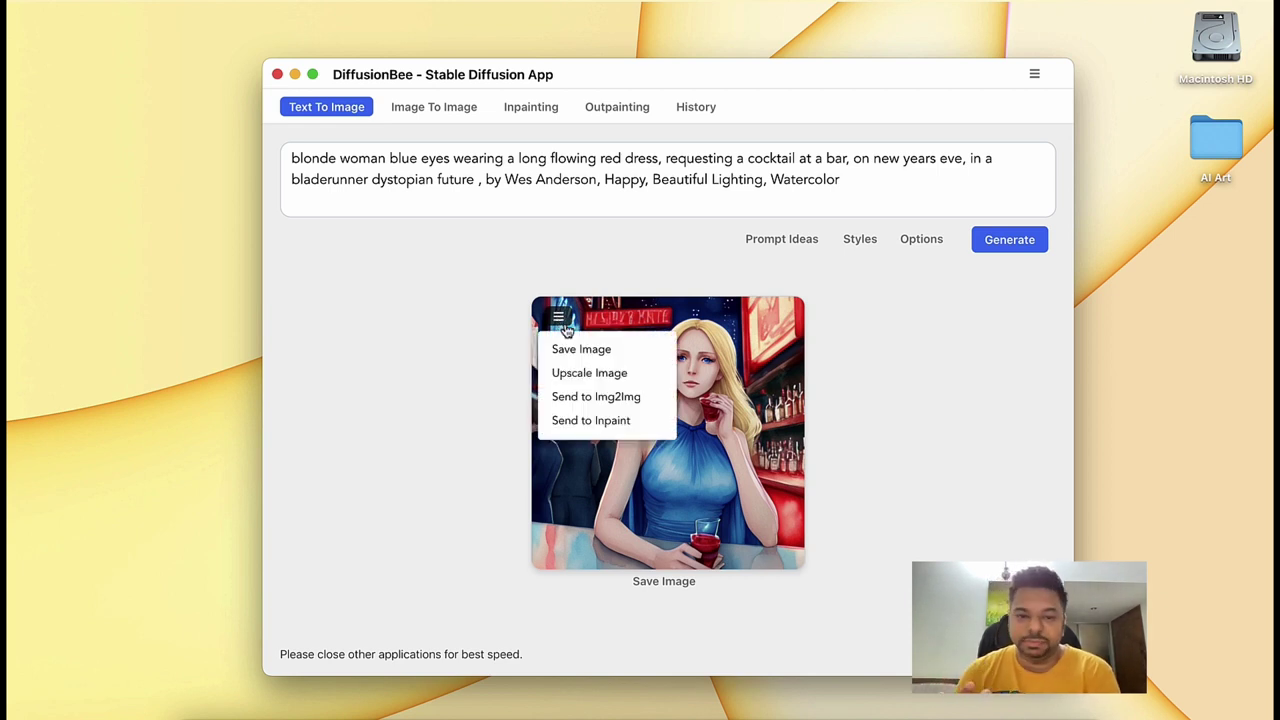
{"action": "left_click", "coordinate": [585, 352]}
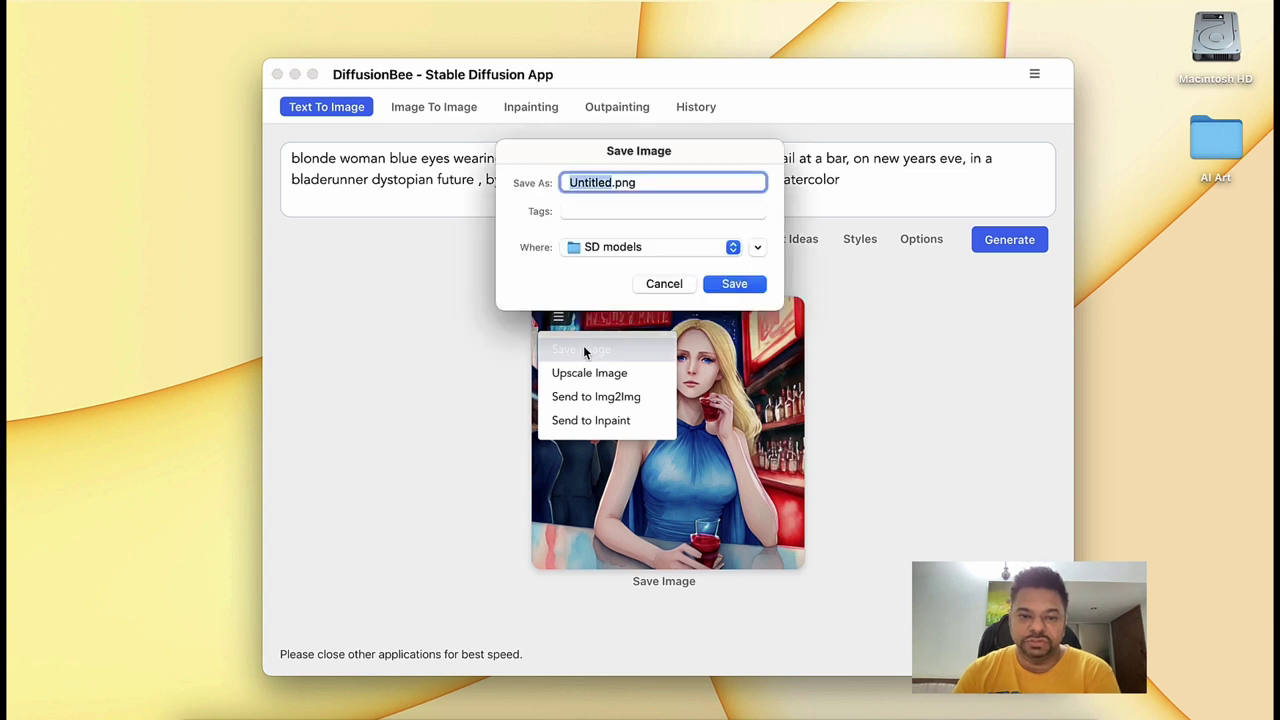
{"action": "left_click", "coordinate": [736, 286]}
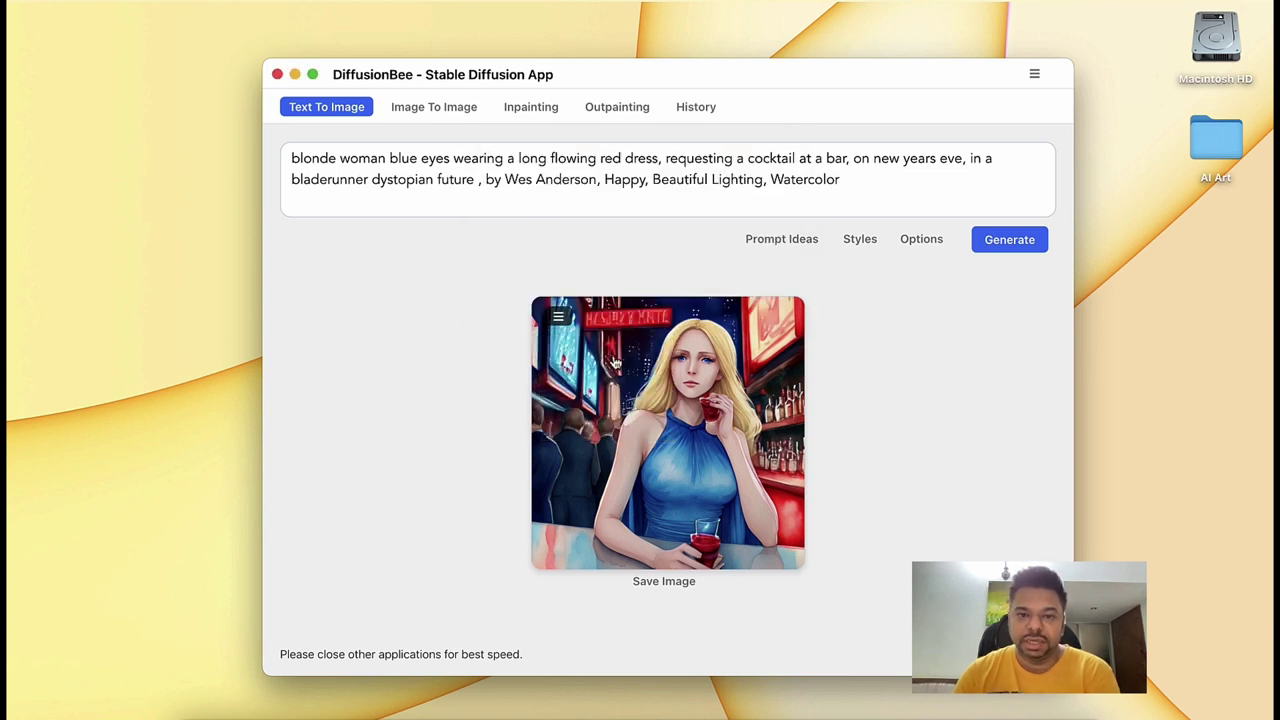
{"action": "left_click", "coordinate": [559, 318]}
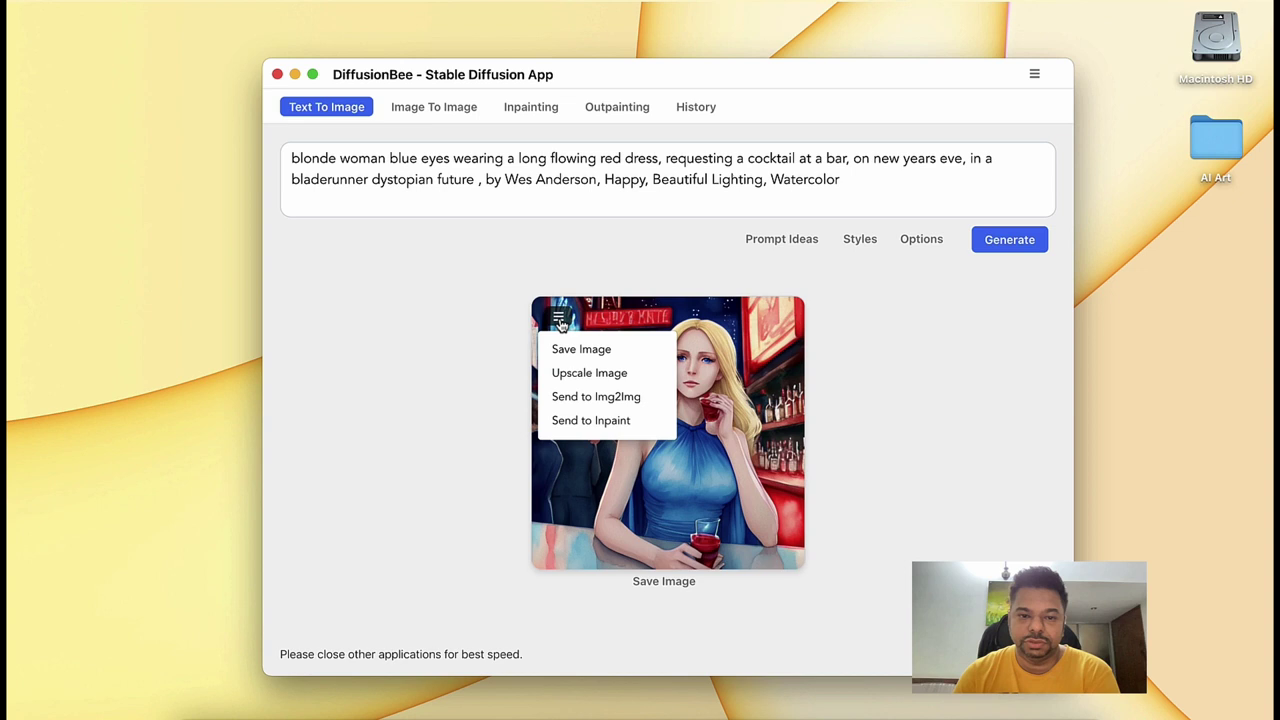
{"action": "left_click", "coordinate": [588, 421]}
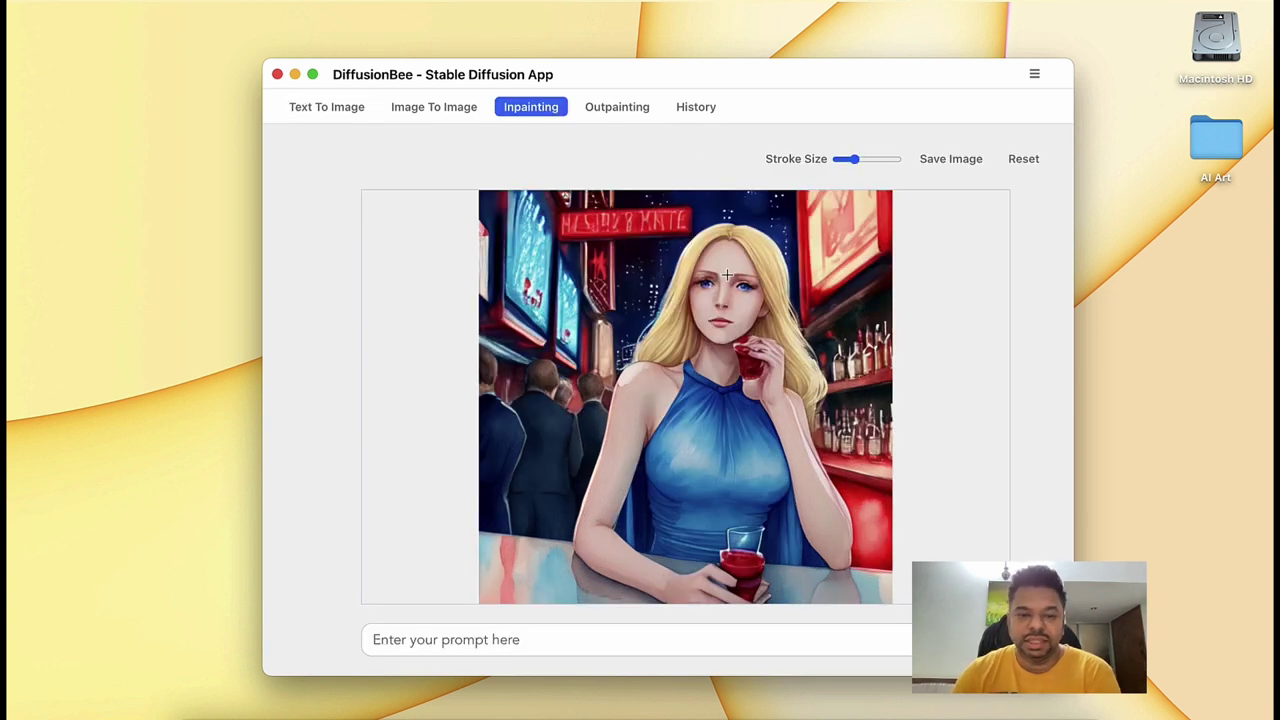
- Mask the woman's whole face, enlarging the brush stroke size to cover it
{"action": "mouse_move", "coordinate": [722, 252]}
{"action": "left_mouse_down"}
{"action": "mouse_move", "coordinate": [710, 305]}
{"action": "mouse_move", "coordinate": [728, 328]}
{"action": "mouse_move", "coordinate": [754, 287]}
{"action": "mouse_move", "coordinate": [739, 248]}
{"action": "mouse_move", "coordinate": [708, 256]}
{"action": "mouse_move", "coordinate": [701, 297]}
{"action": "mouse_move", "coordinate": [723, 348]}
{"action": "mouse_move", "coordinate": [739, 333]}
{"action": "mouse_move", "coordinate": [722, 257]}
{"action": "mouse_move", "coordinate": [728, 320]}
{"action": "left_mouse_up"}
{"action": "left_click", "coordinate": [867, 160]}
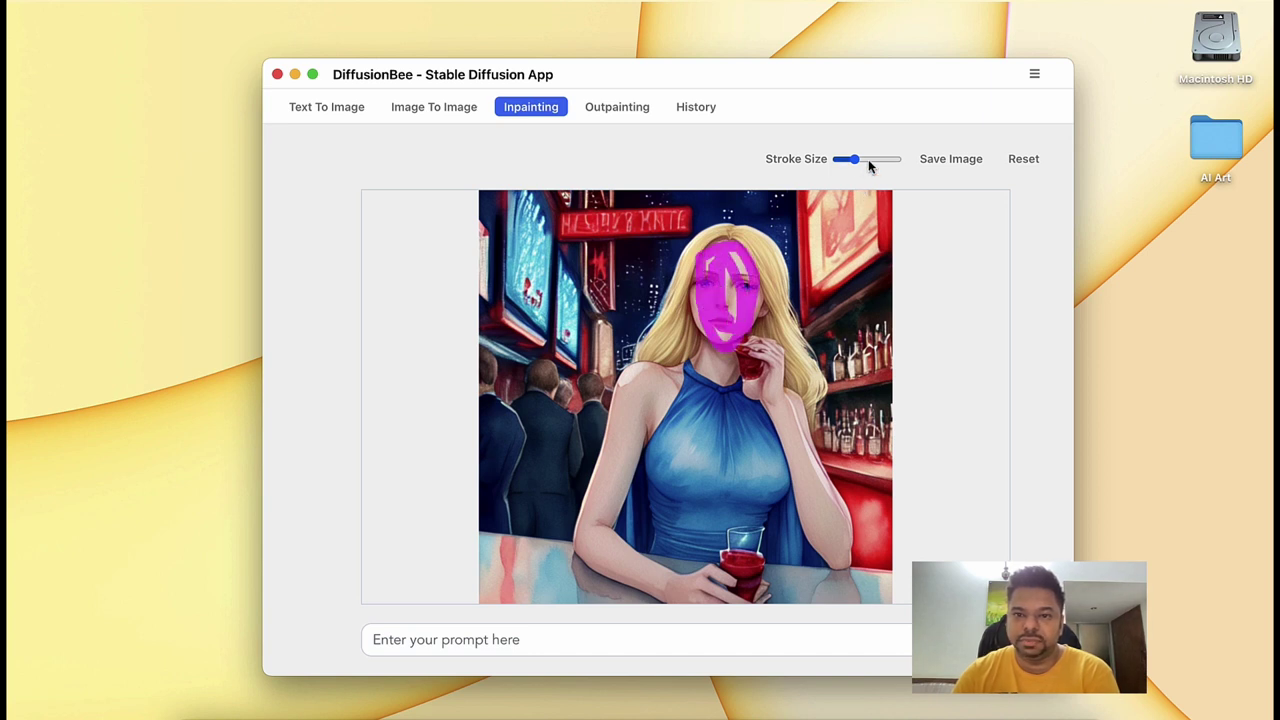
{"action": "mouse_move", "coordinate": [751, 266]}
{"action": "left_mouse_down"}
{"action": "mouse_move", "coordinate": [751, 316]}
{"action": "mouse_move", "coordinate": [707, 322]}
{"action": "mouse_move", "coordinate": [705, 255]}
{"action": "mouse_move", "coordinate": [753, 257]}
{"action": "mouse_move", "coordinate": [762, 278]}
{"action": "mouse_move", "coordinate": [734, 325]}
{"action": "mouse_move", "coordinate": [721, 262]}
{"action": "mouse_move", "coordinate": [714, 270]}
{"action": "mouse_move", "coordinate": [724, 340]}
{"action": "mouse_move", "coordinate": [736, 341]}
{"action": "mouse_move", "coordinate": [700, 318]}
{"action": "left_mouse_up"}
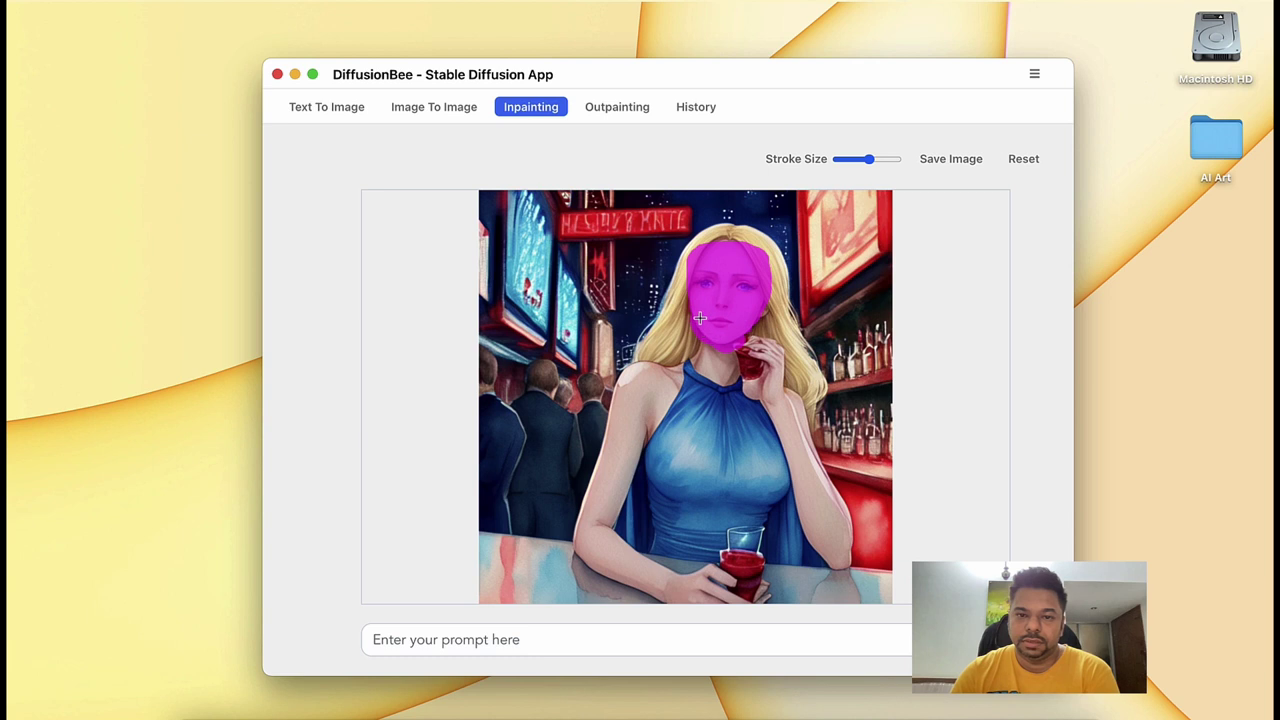
- Inpaint the masked face using the prompt 'asian woman anime'
{"action": "left_click", "coordinate": [529, 643]}
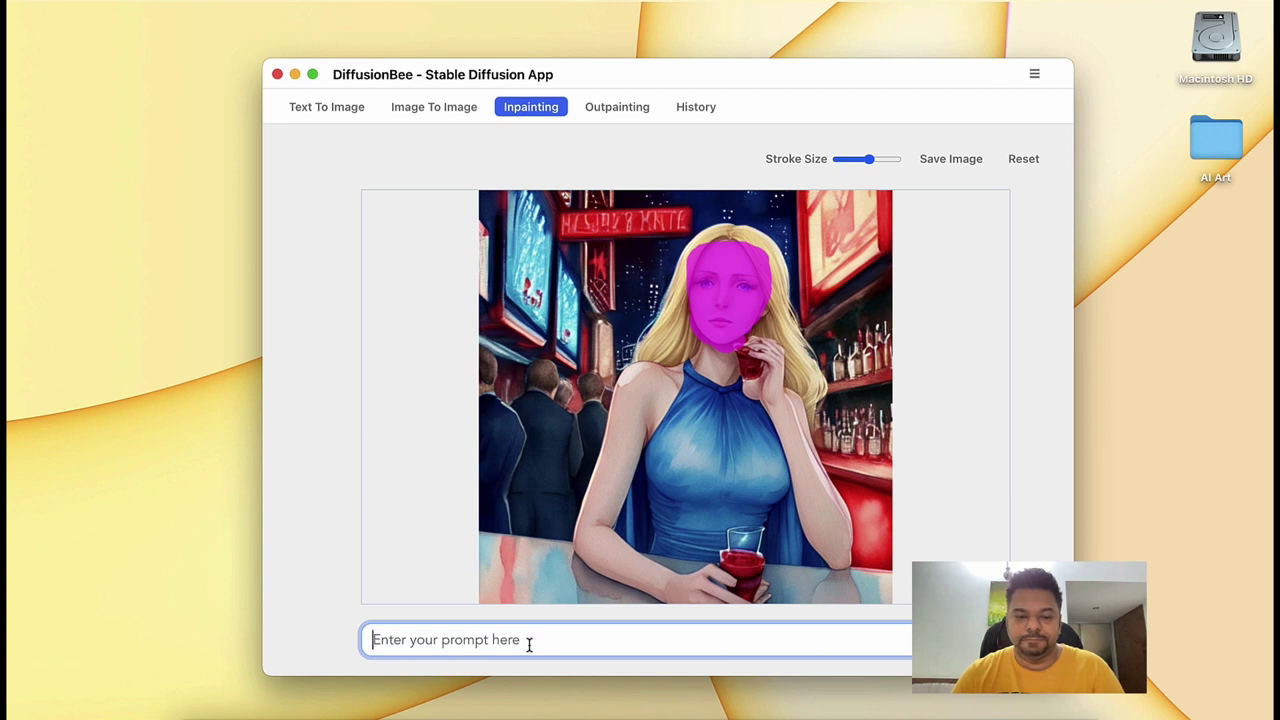
{"action": "type", "text": "asian woan"}
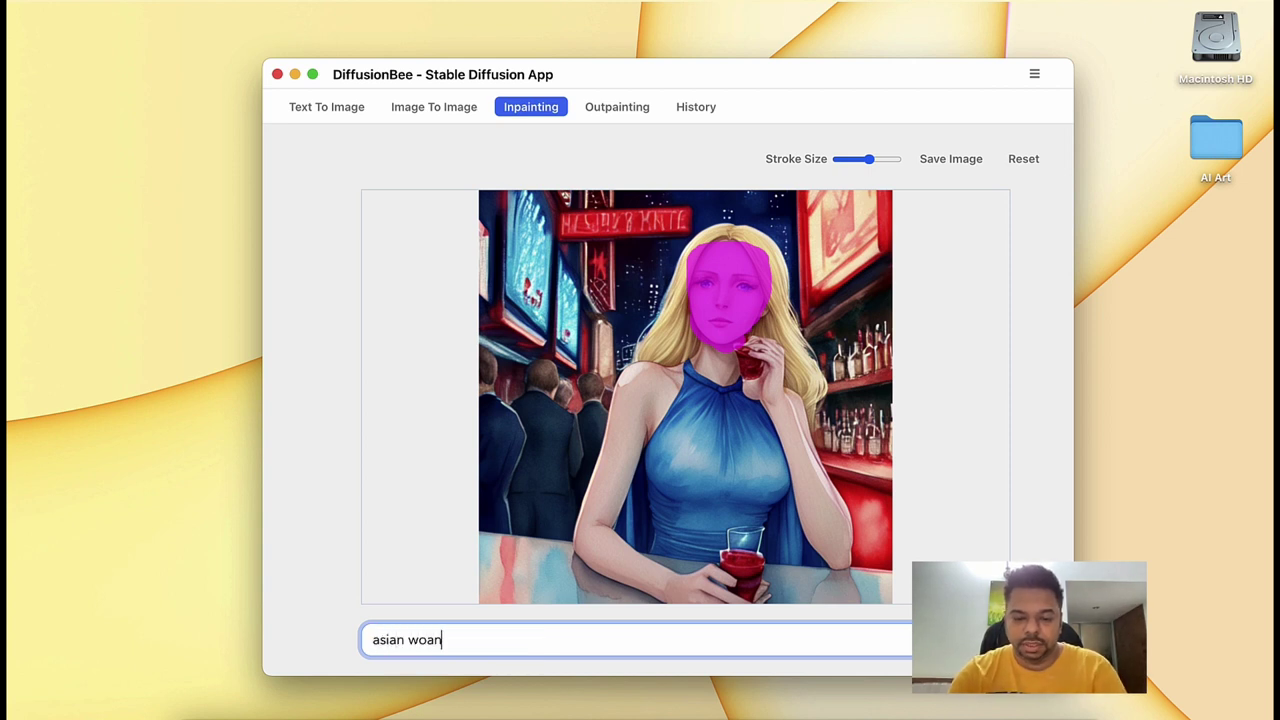
{"action": "key", "text": "BackSpace"}
{"action": "key", "text": "BackSpace"}
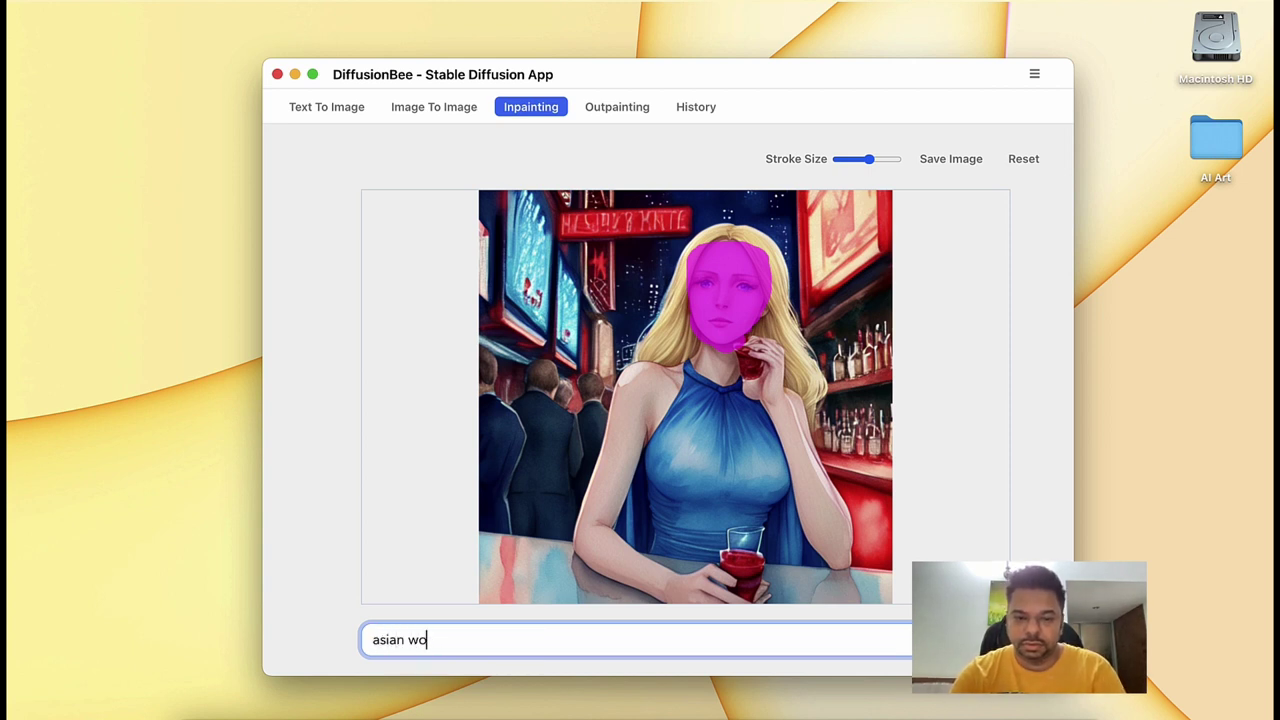
{"action": "type", "text": "man anime"}
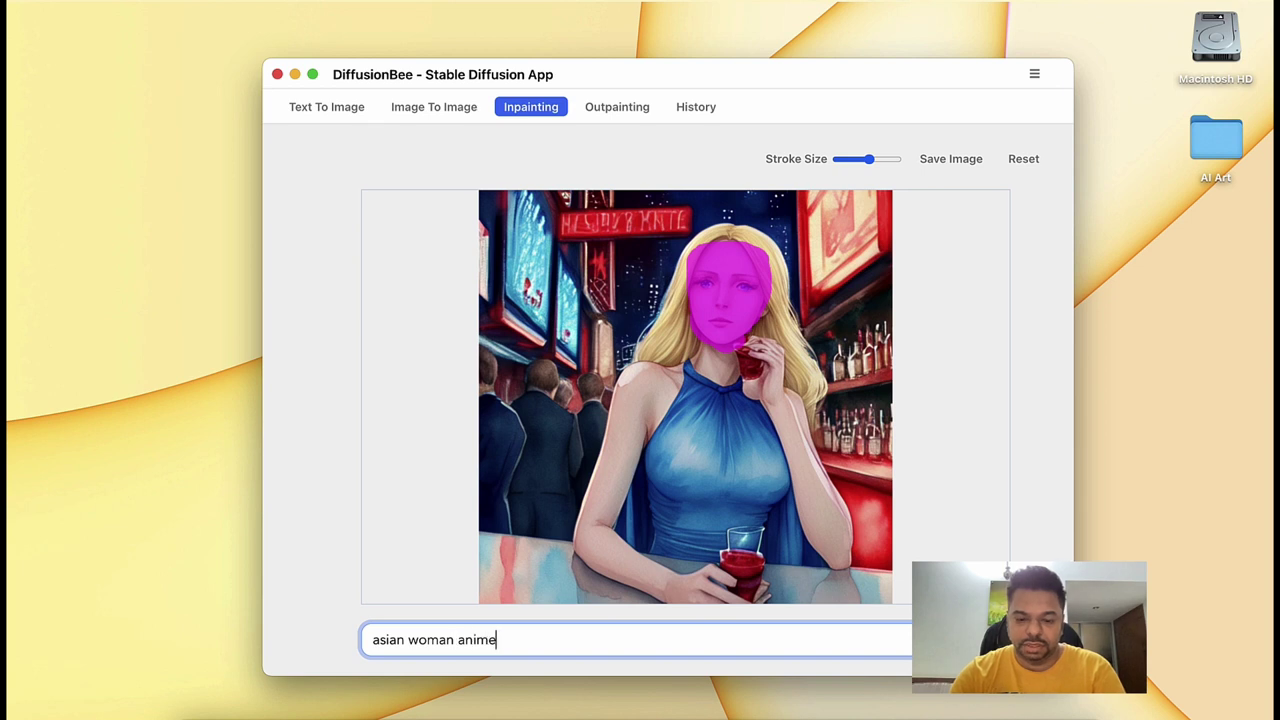
{"action": "left_click", "coordinate": [960, 640]}
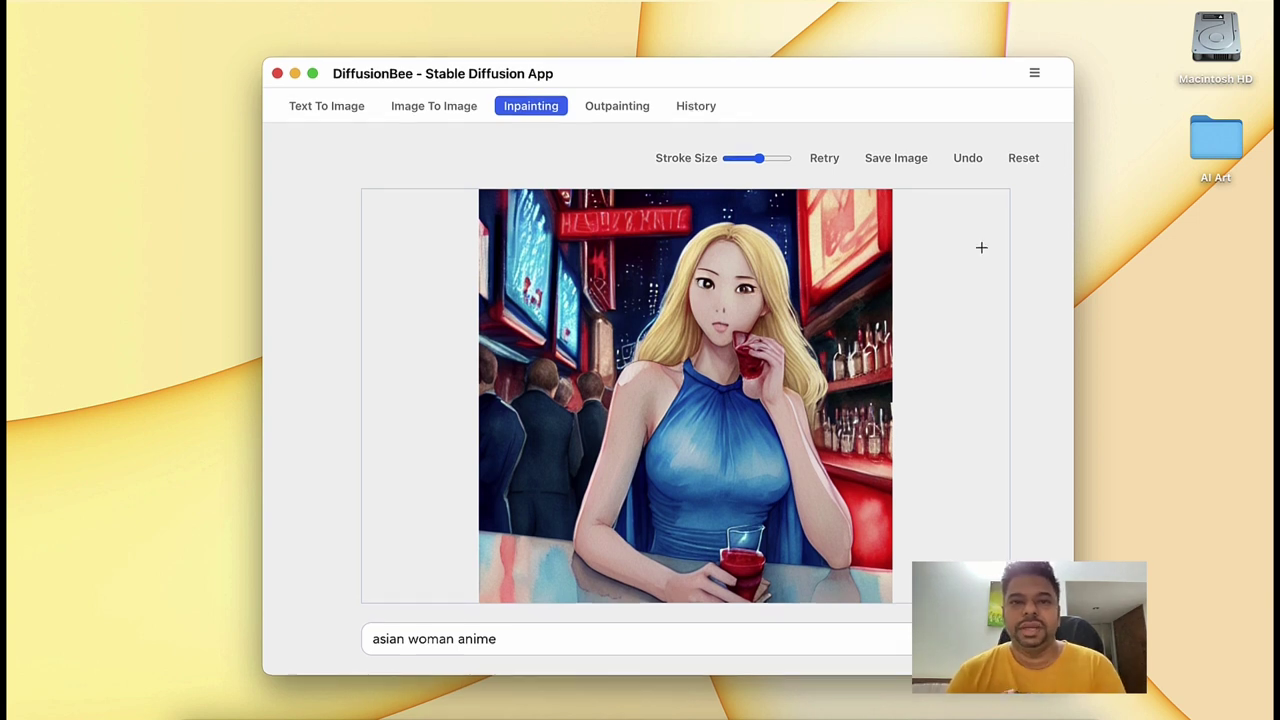
- Switch to the Outpainting workspace with its empty canvas and blank prompt
{"action": "left_click", "coordinate": [607, 110]}
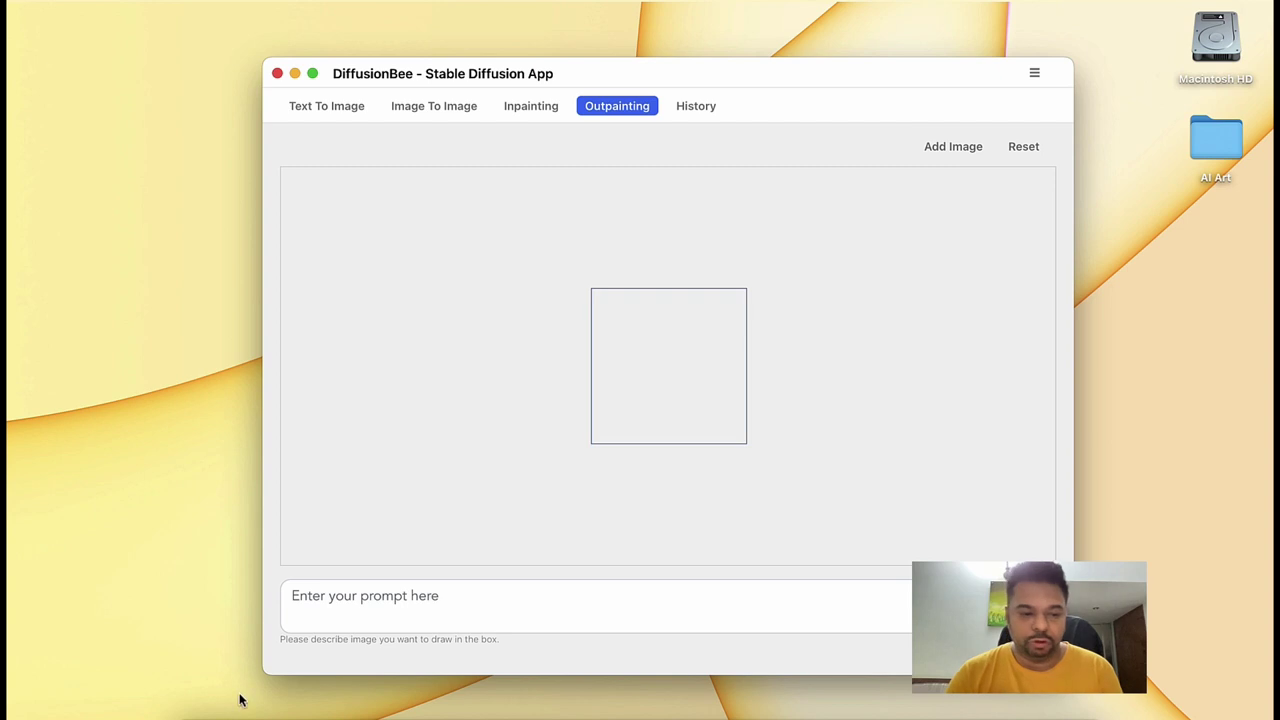
- Reopen the ArtHub.ai gallery, locate the misty forest card, and tile Safari beside DiffusionBee
{"action": "left_click", "coordinate": [274, 706]}
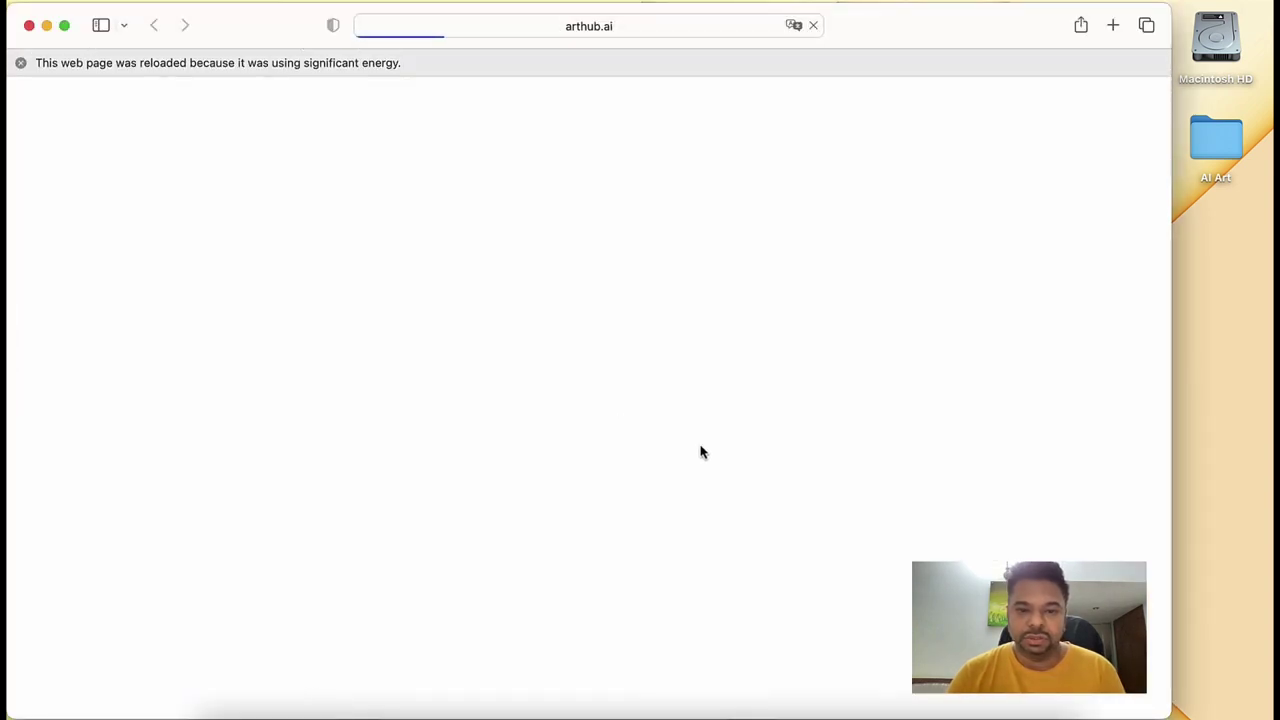
{"action": "scroll", "coordinate": [700, 451], "scroll_direction": "down", "scroll_amount": 3}
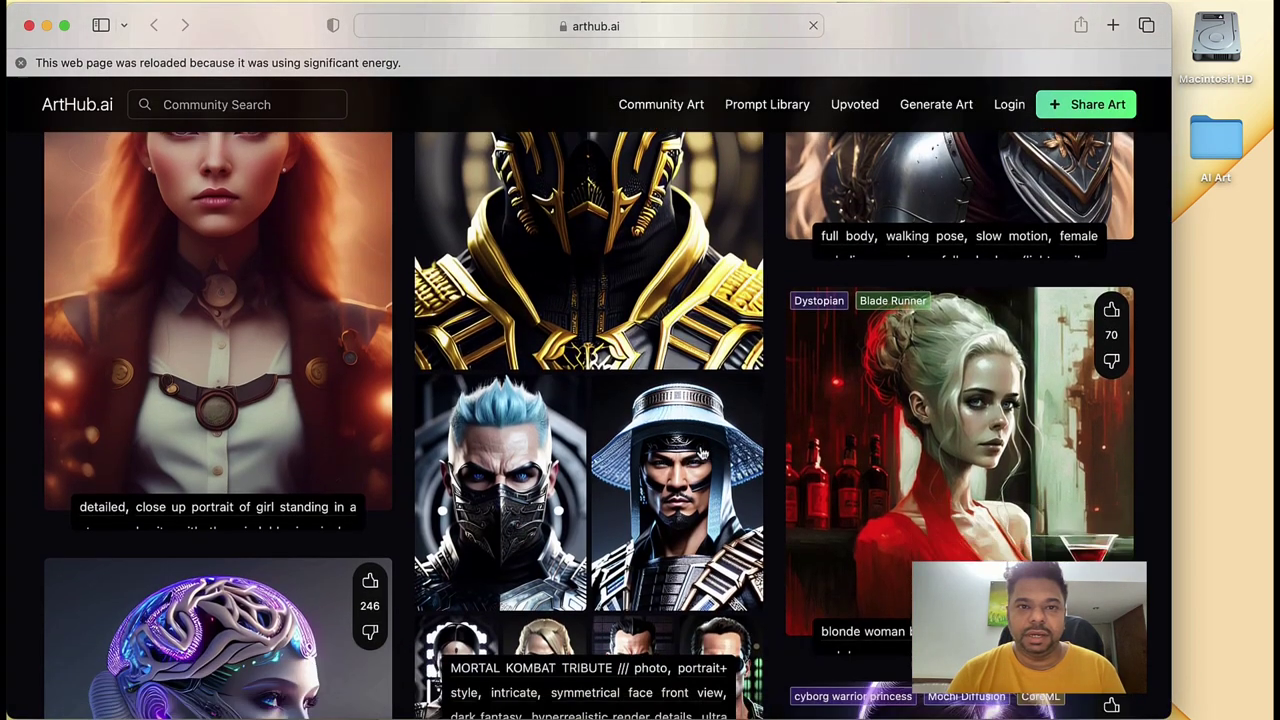
{"action": "scroll", "coordinate": [700, 451], "scroll_direction": "up", "scroll_amount": 2}
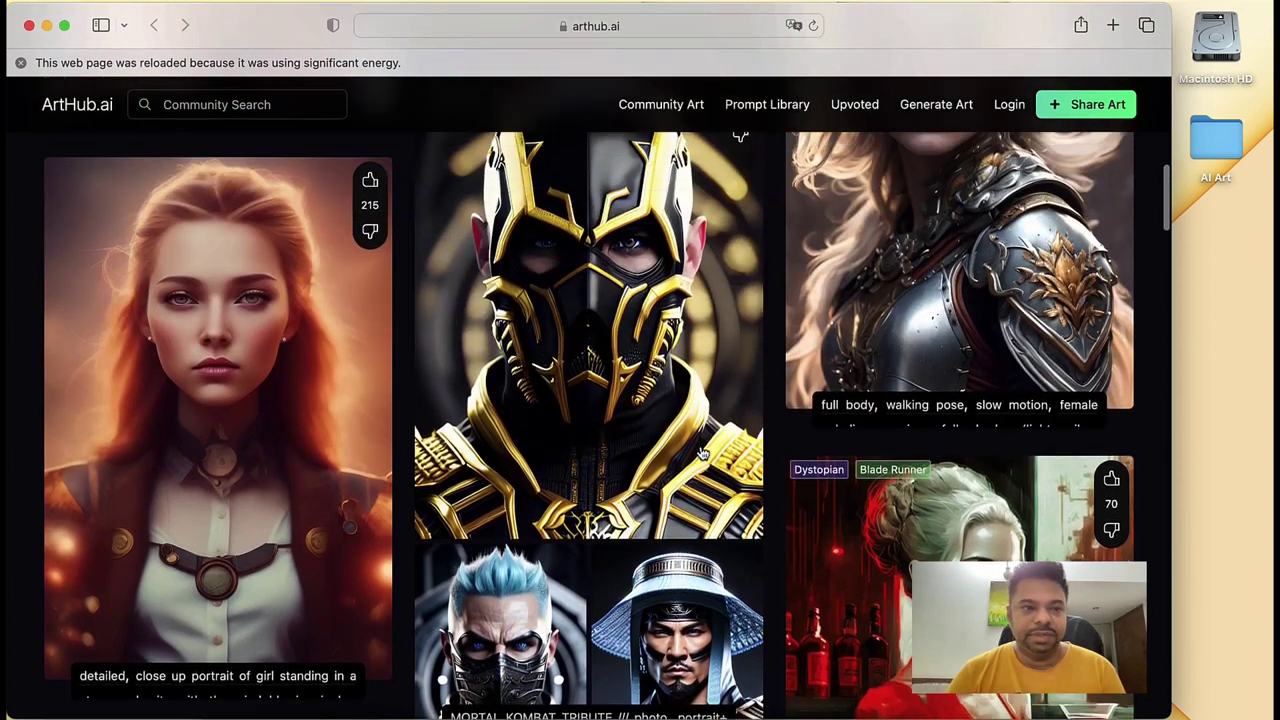
{"action": "scroll", "coordinate": [700, 451], "scroll_direction": "down", "scroll_amount": 10}
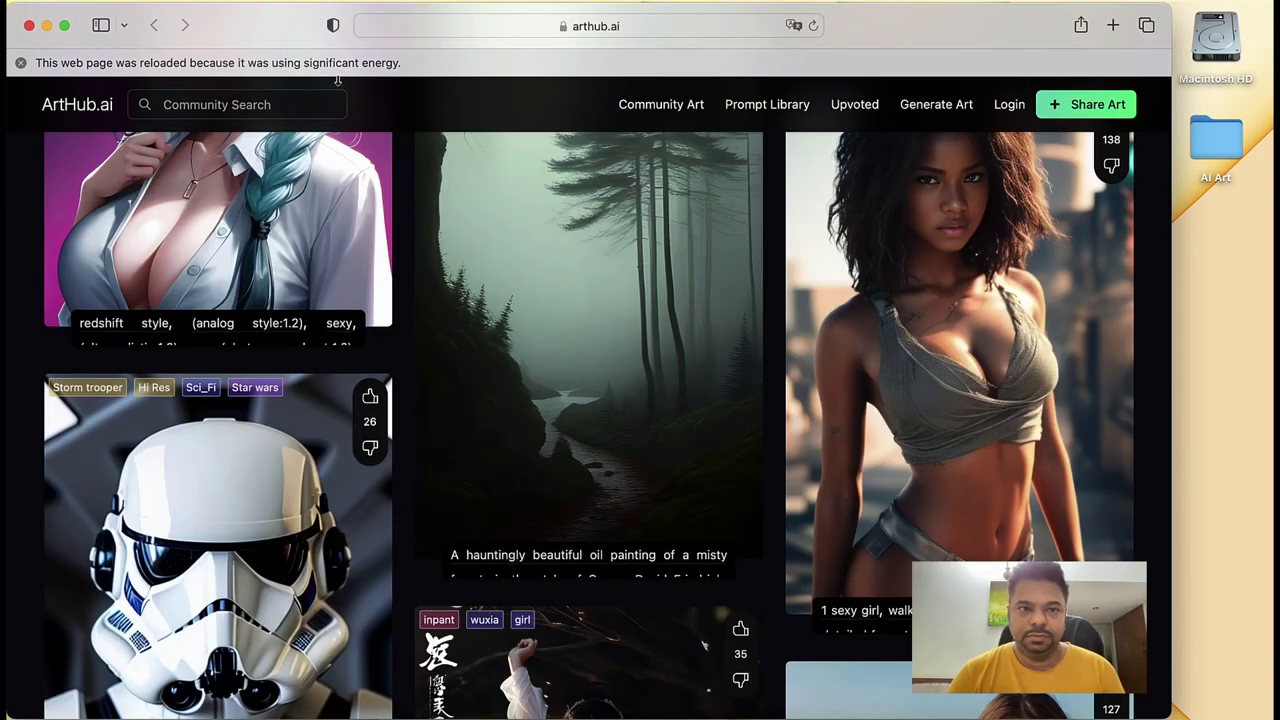
{"action": "key", "text": "ctrl+alt+BackSpace"}
- Paste the misty forest prompt into Outpainting and generate the first forest tile
{"action": "left_click", "coordinate": [926, 186]}
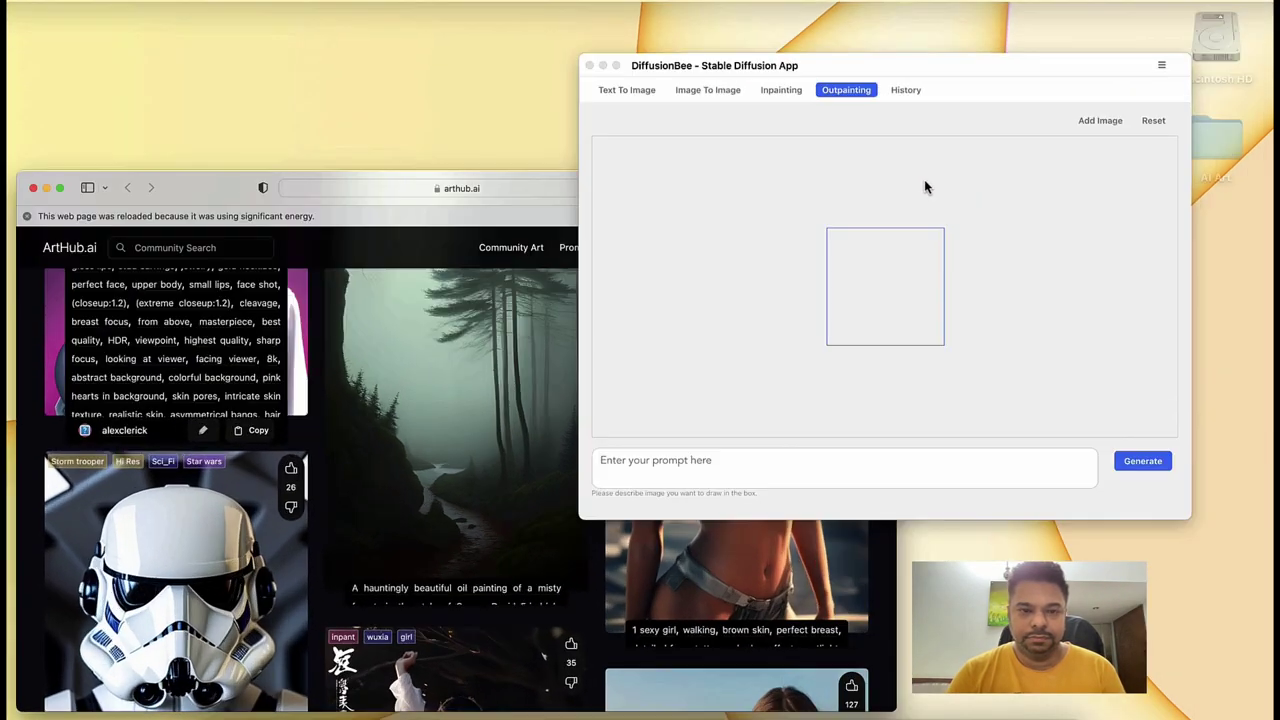
{"action": "left_click", "coordinate": [483, 598]}
{"action": "type", "text": "A hauntingly beautiful oil painting of a misty forest, in the style of Caspar David Friedrich. The intricate details and cinematic lighting adds depth and mystery to the serene landscape, while the sweeping brushstrokes evoke a sense of awe and wonder. By Caspar David Friedrich"}
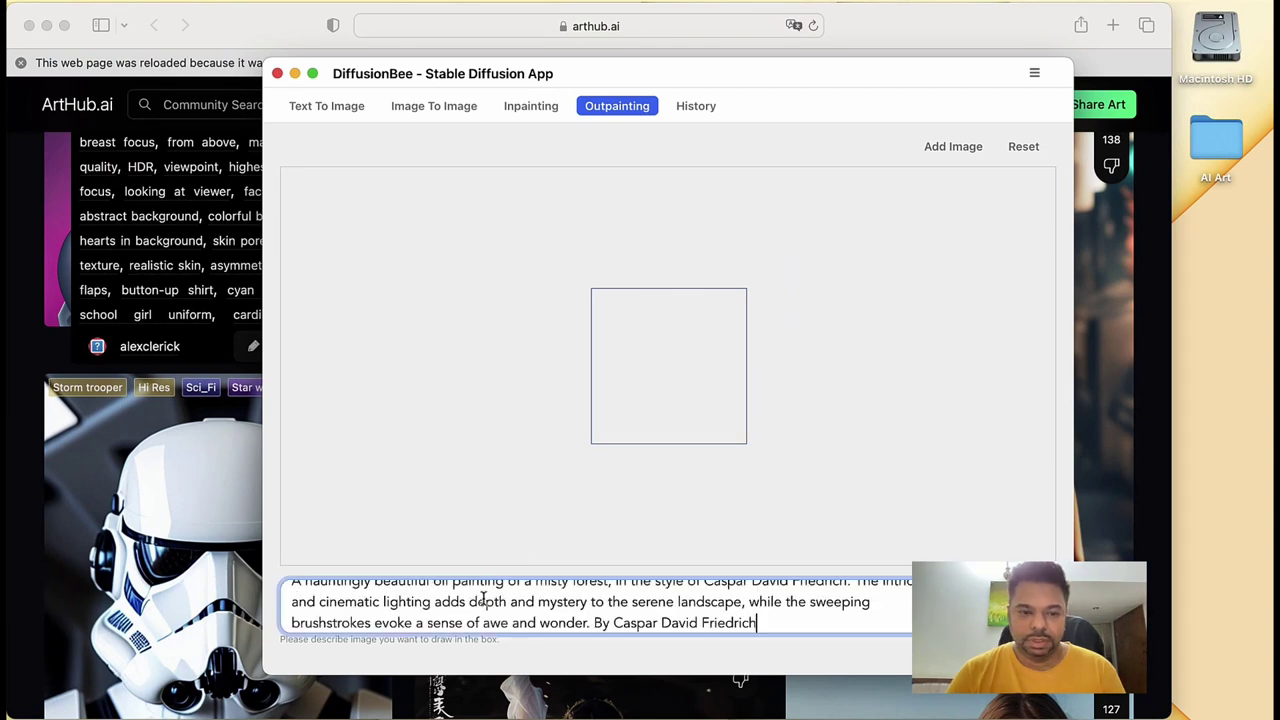
{"action": "key", "text": "Return"}
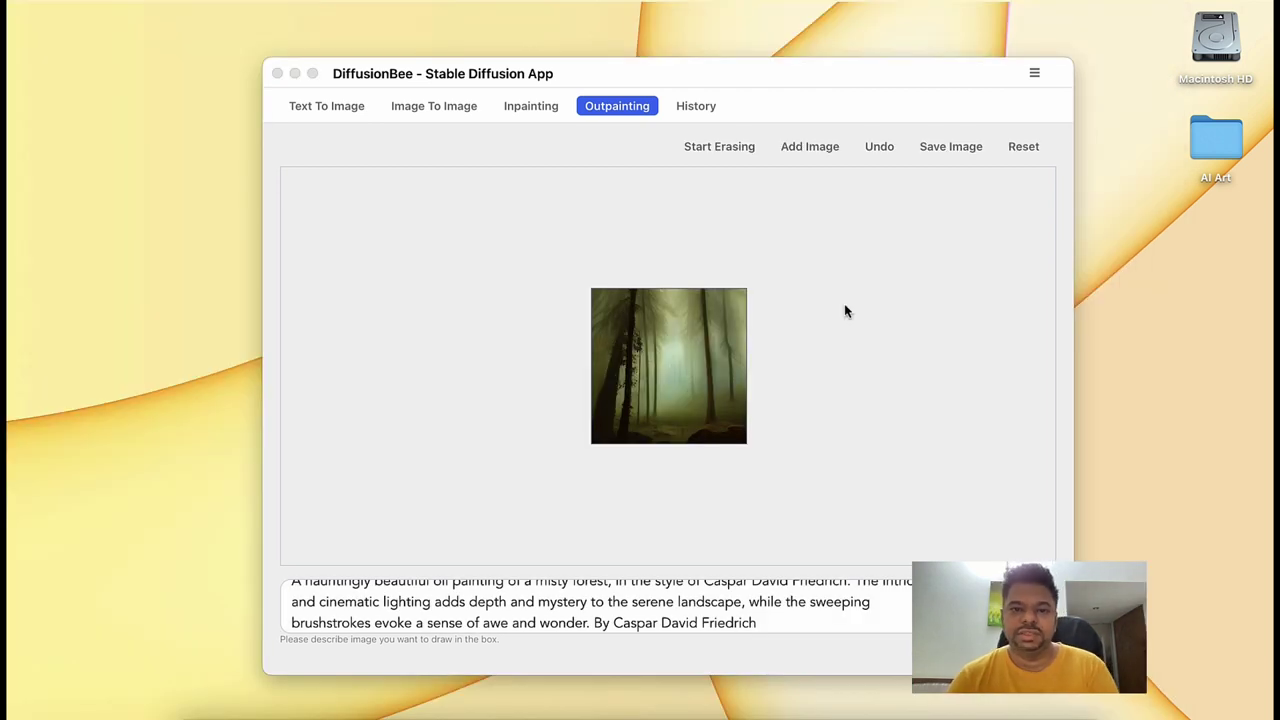
- Place a frame right of the forest and outpaint it with ', with a tiger' added
{"action": "left_click", "coordinate": [695, 338]}
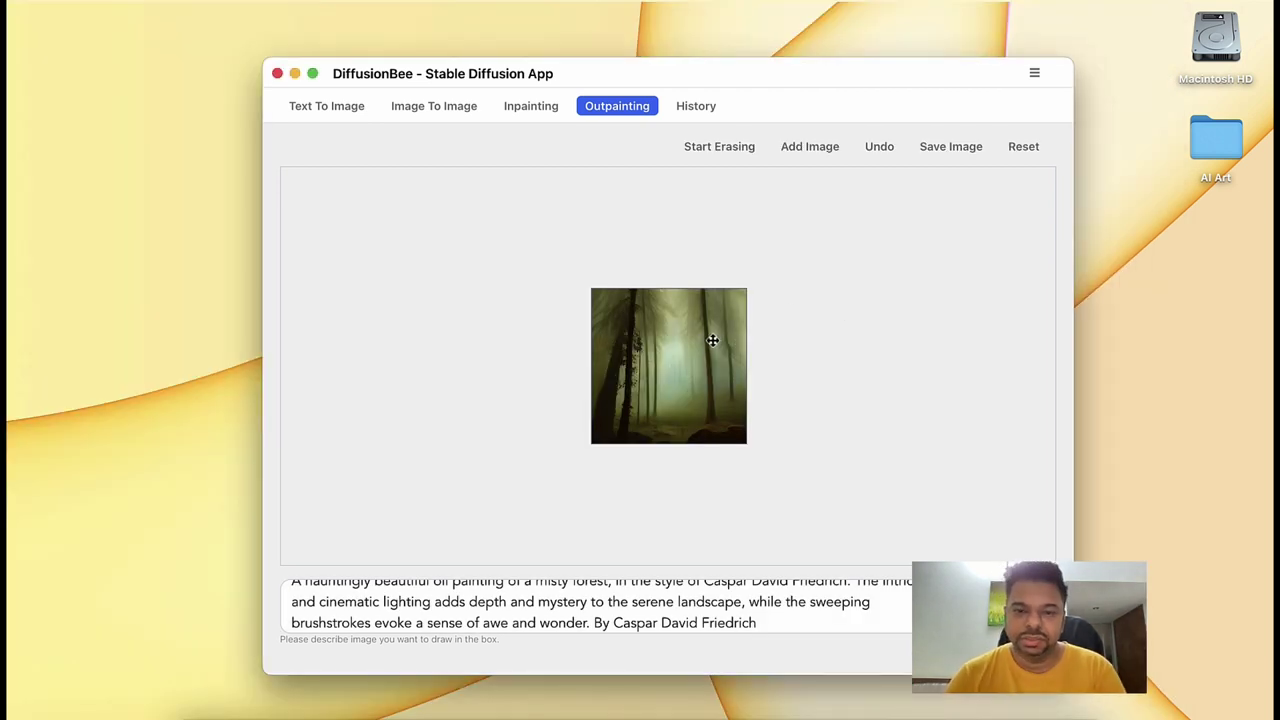
{"action": "left_click_drag", "start_coordinate": [714, 340], "coordinate": [794, 340]}
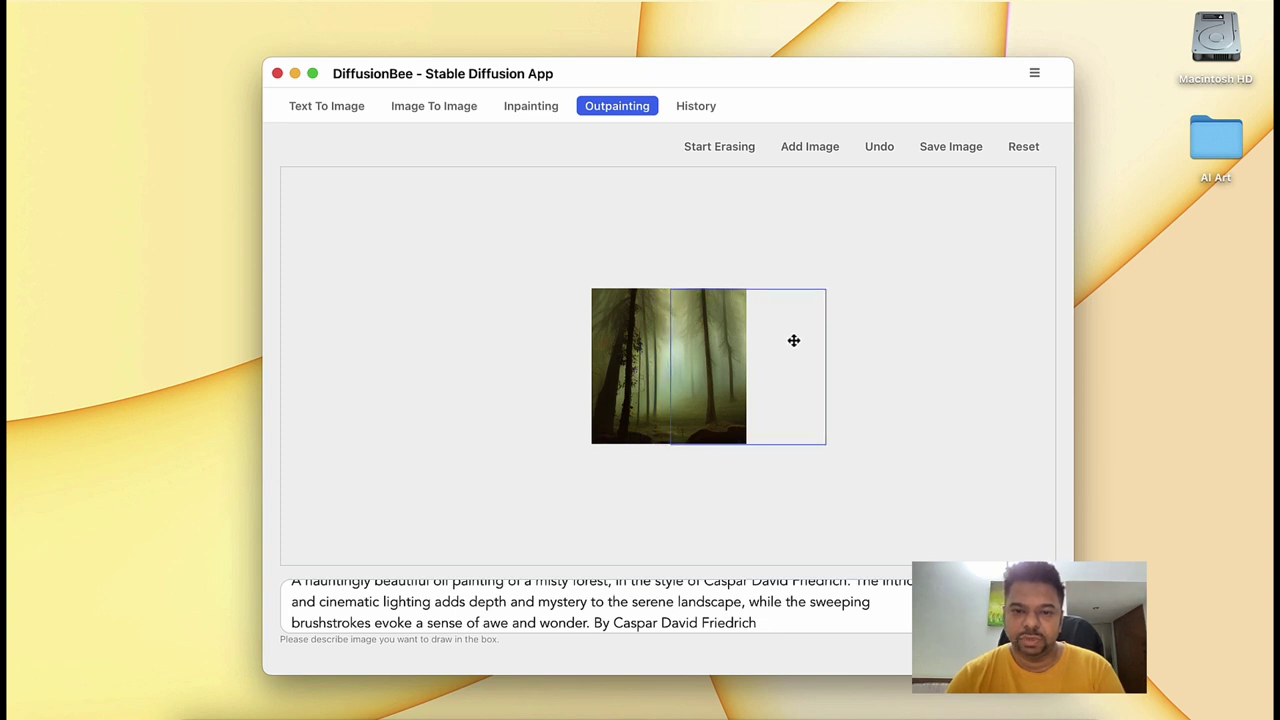
{"action": "scroll", "coordinate": [436, 605], "scroll_direction": "up", "scroll_amount": 1}
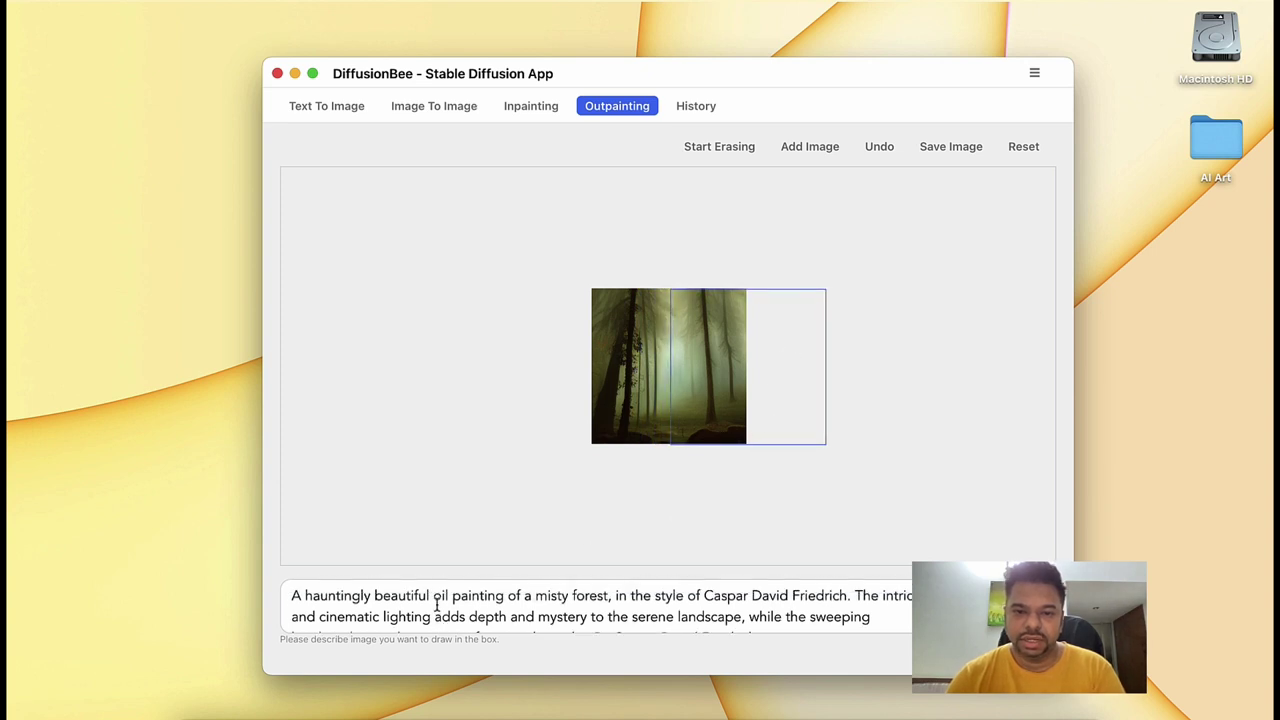
{"action": "left_click", "coordinate": [611, 596]}
{"action": "type", "text": ", with a t"}
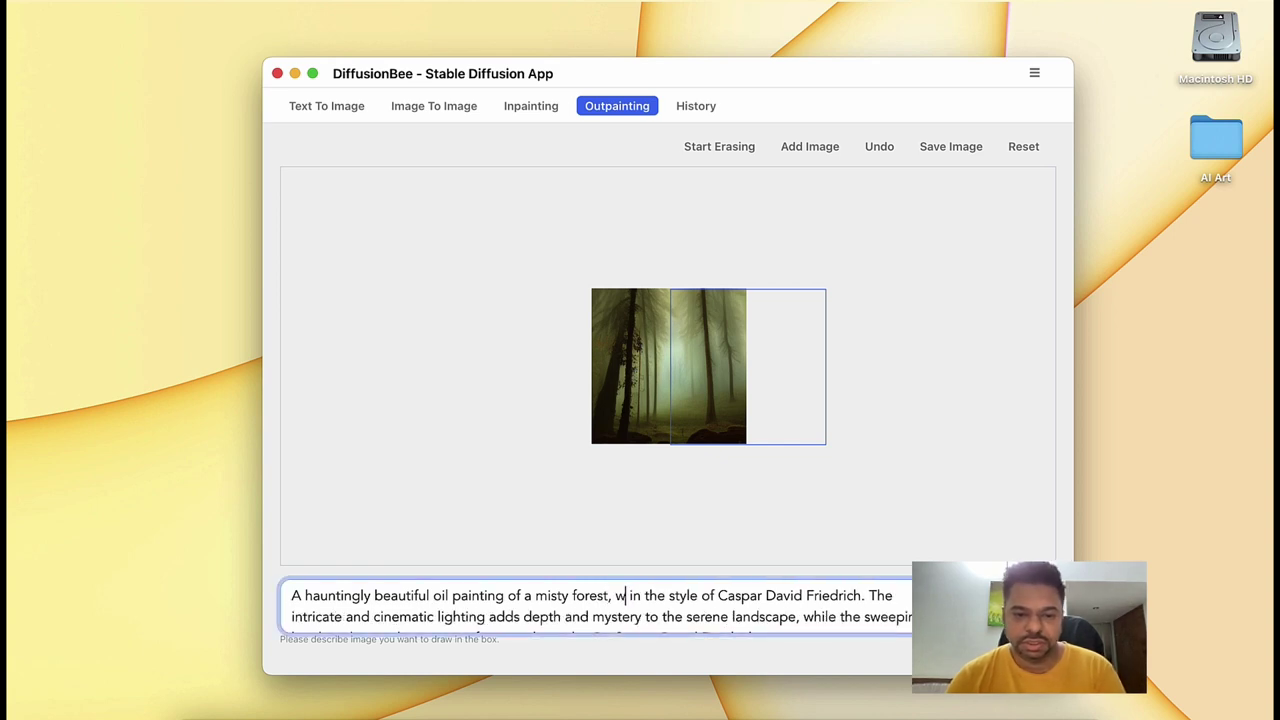
{"action": "type", "text": "iger"}
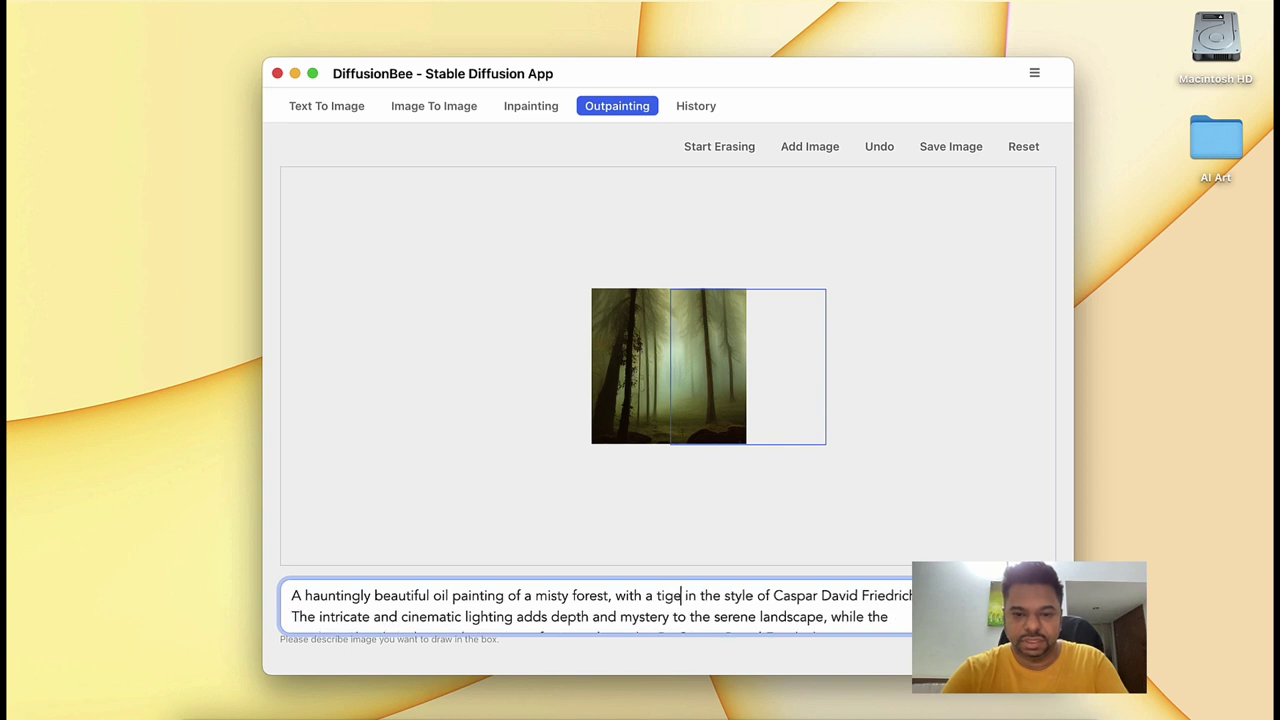
{"action": "key", "text": "Return"}
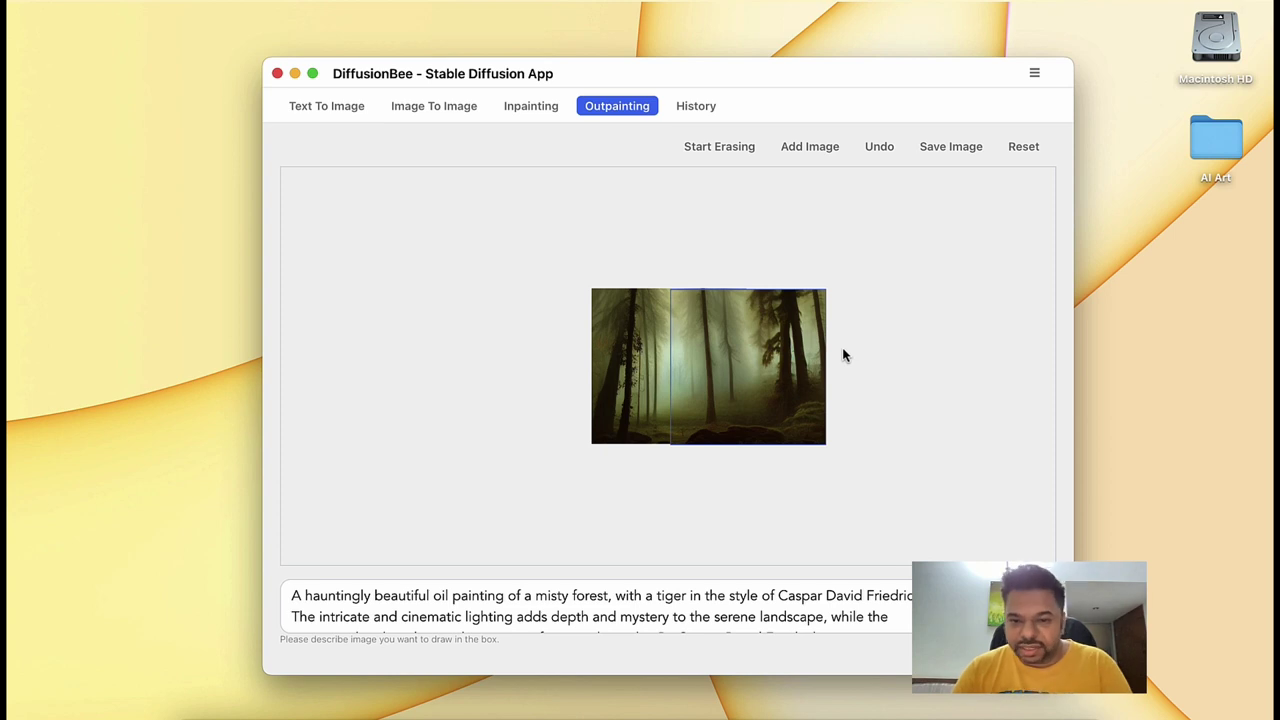
- Reposition the outpainting frame along the panorama's edges to extend the misty forest with a tiger
{"action": "left_click_drag", "start_coordinate": [789, 374], "coordinate": [901, 375]}
{"action": "left_click_drag", "start_coordinate": [902, 375], "coordinate": [580, 374]}
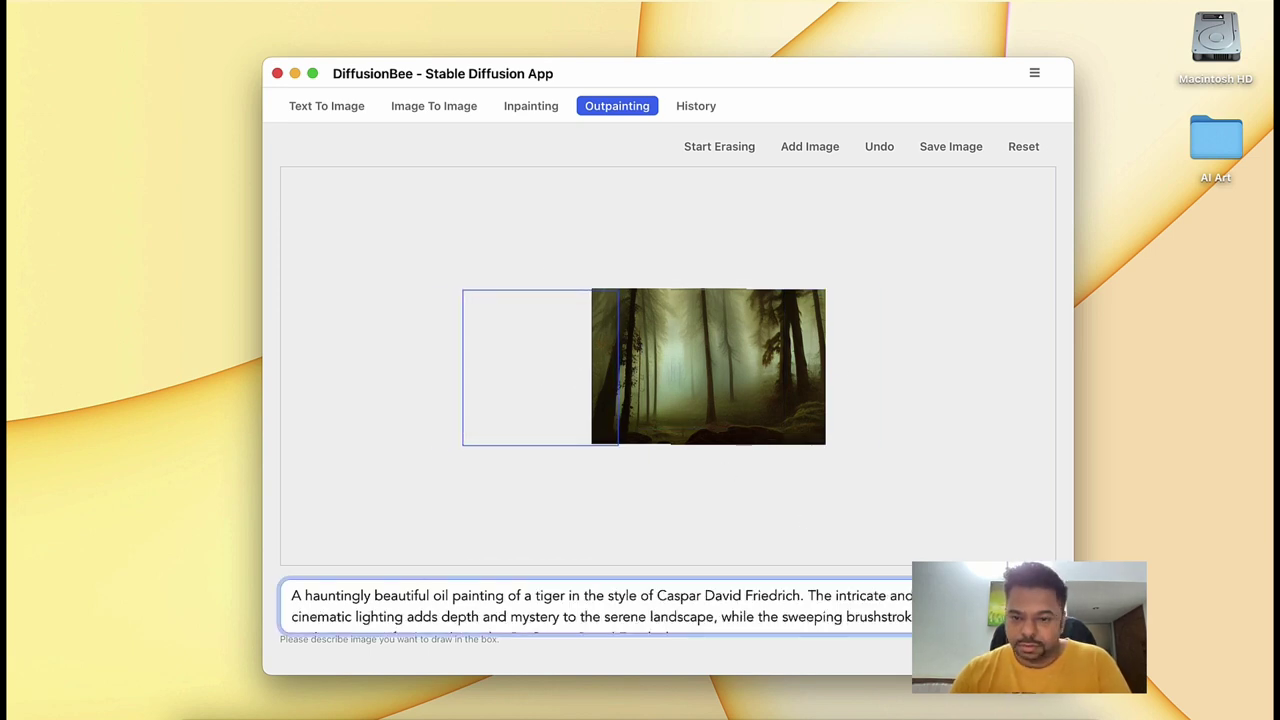
{"action": "left_click_drag", "start_coordinate": [504, 367], "coordinate": [527, 367]}
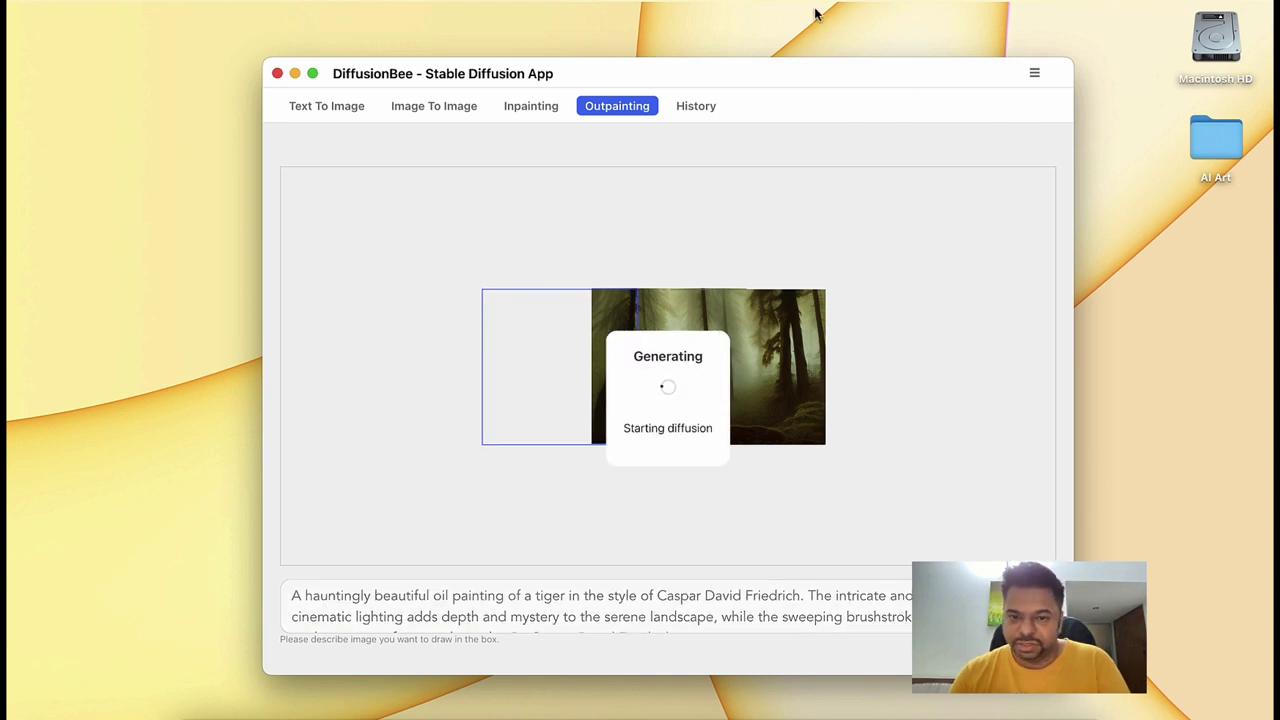
{"action": "left_click", "coordinate": [816, 3]}
{"action": "left_click", "coordinate": [880, 37]}
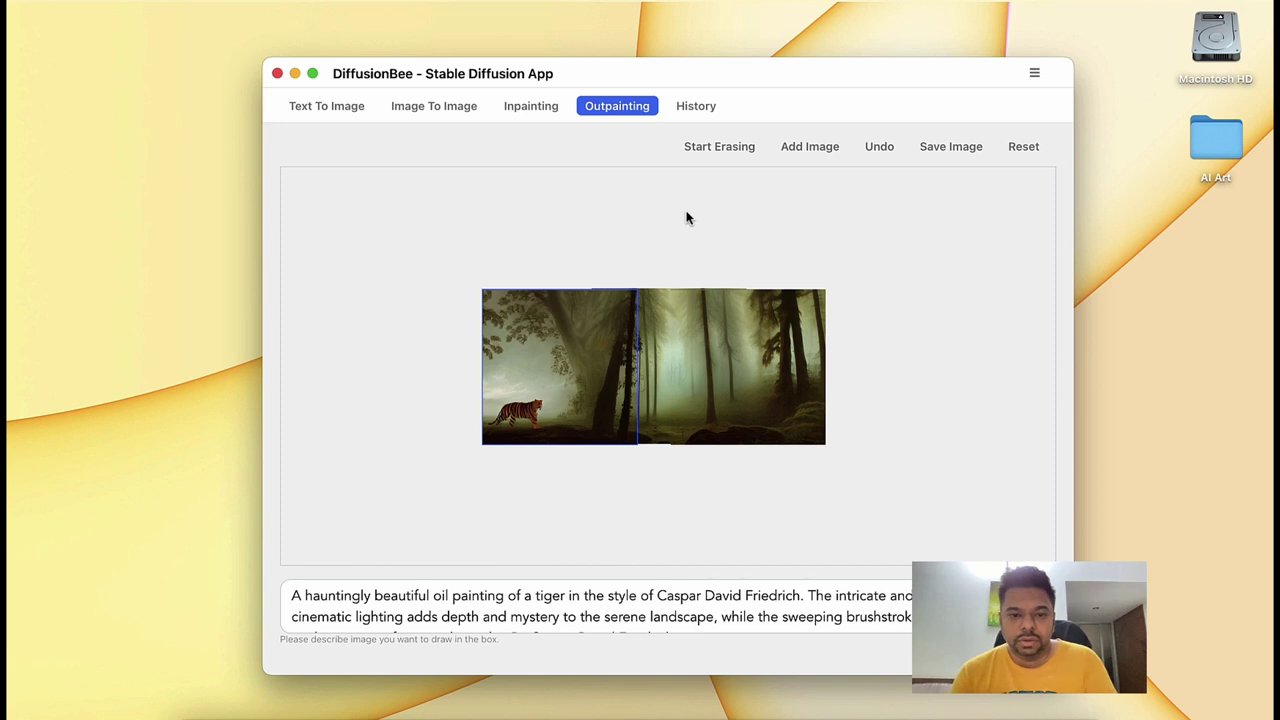
{"action": "left_click_drag", "start_coordinate": [590, 346], "coordinate": [845, 342]}
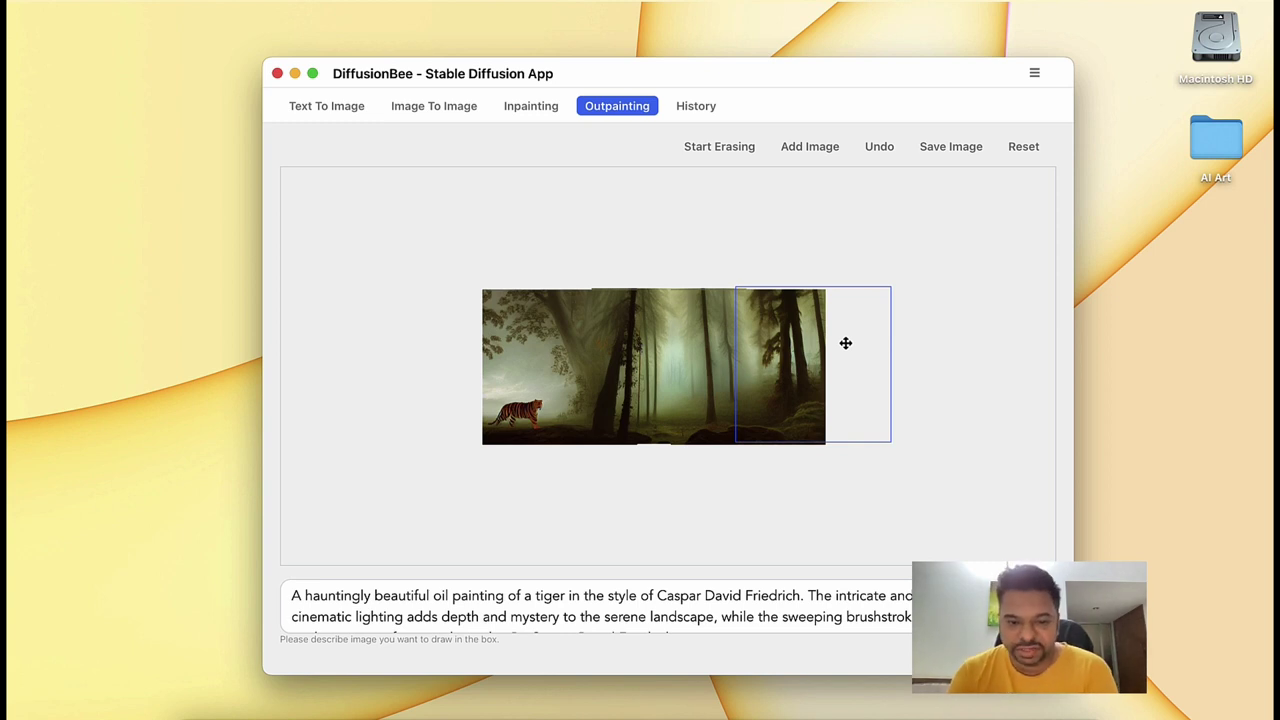
- Save the outpainted panorama as 'forest tiger'
{"action": "left_click", "coordinate": [951, 146]}
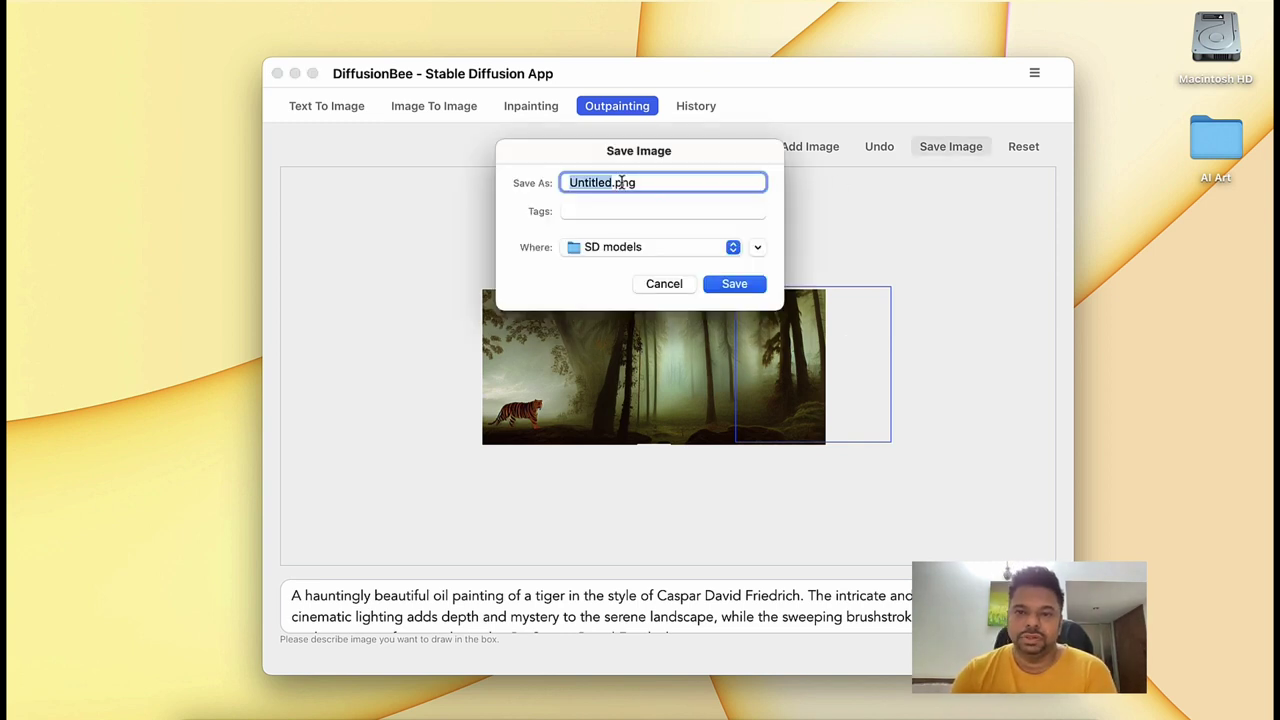
{"action": "type", "text": "forest tig"}
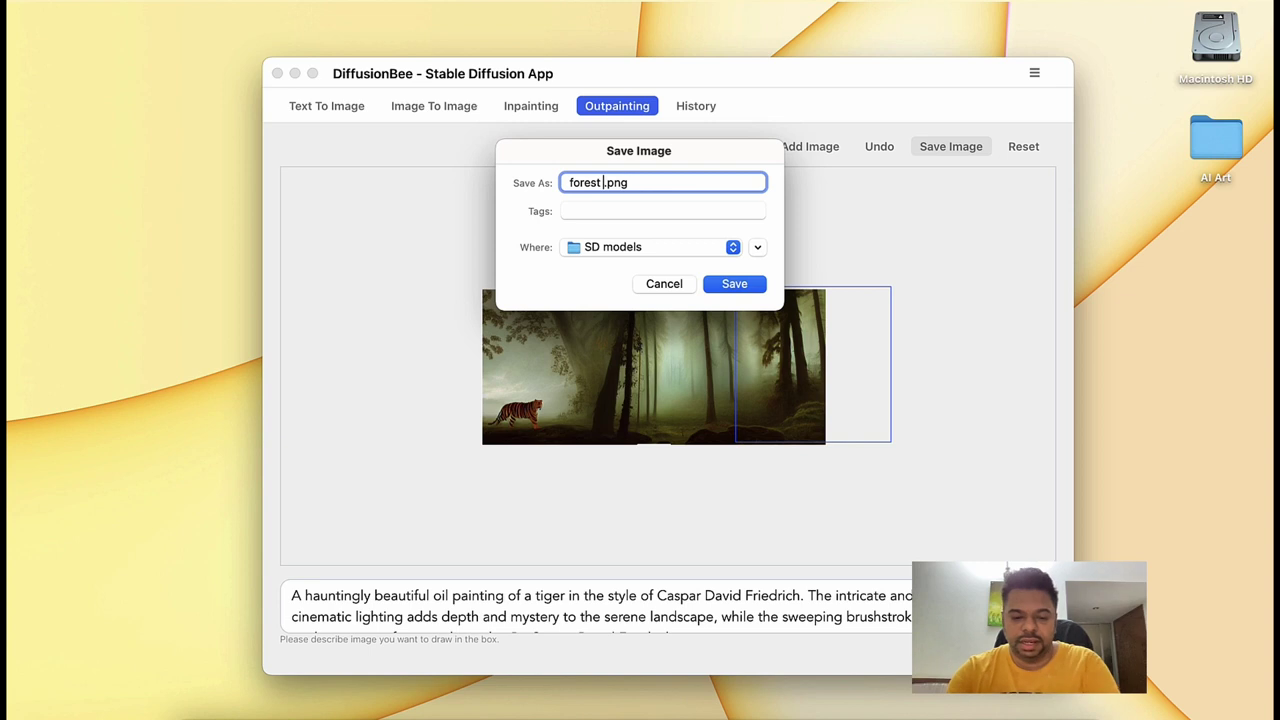
{"action": "type", "text": "er"}
{"action": "key", "text": "Return"}
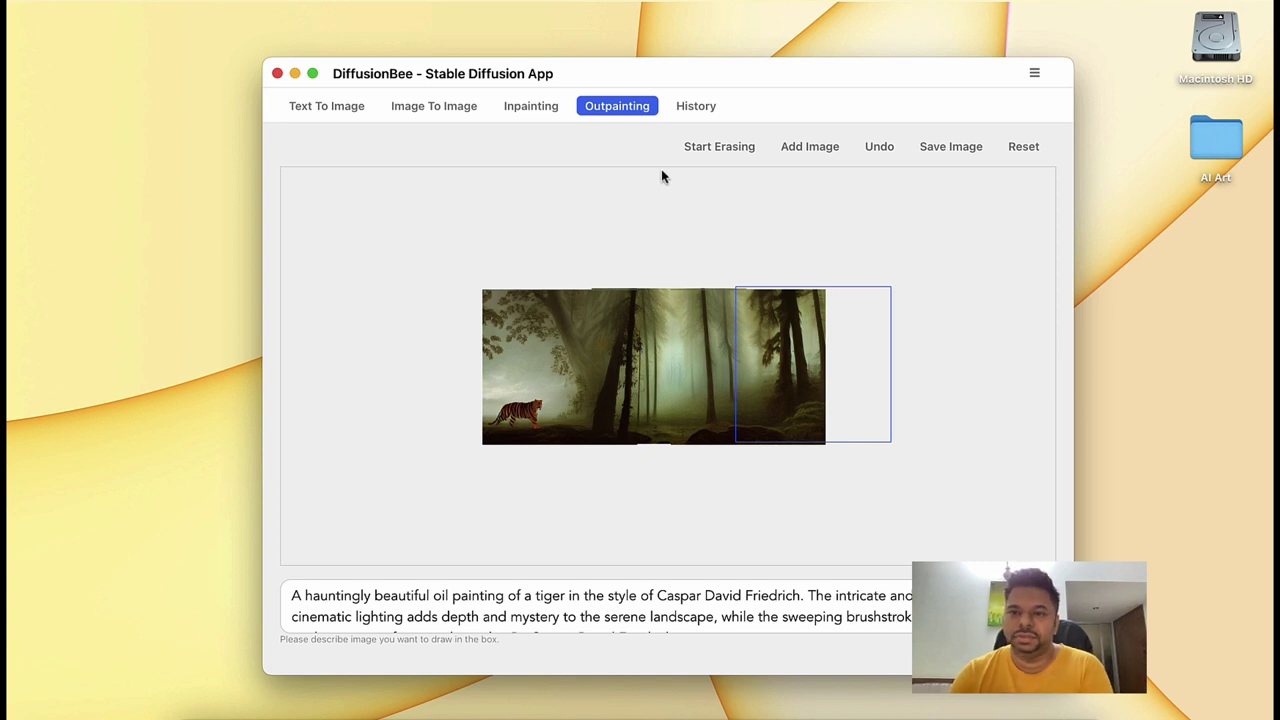
{"action": "key", "text": "super+space"}
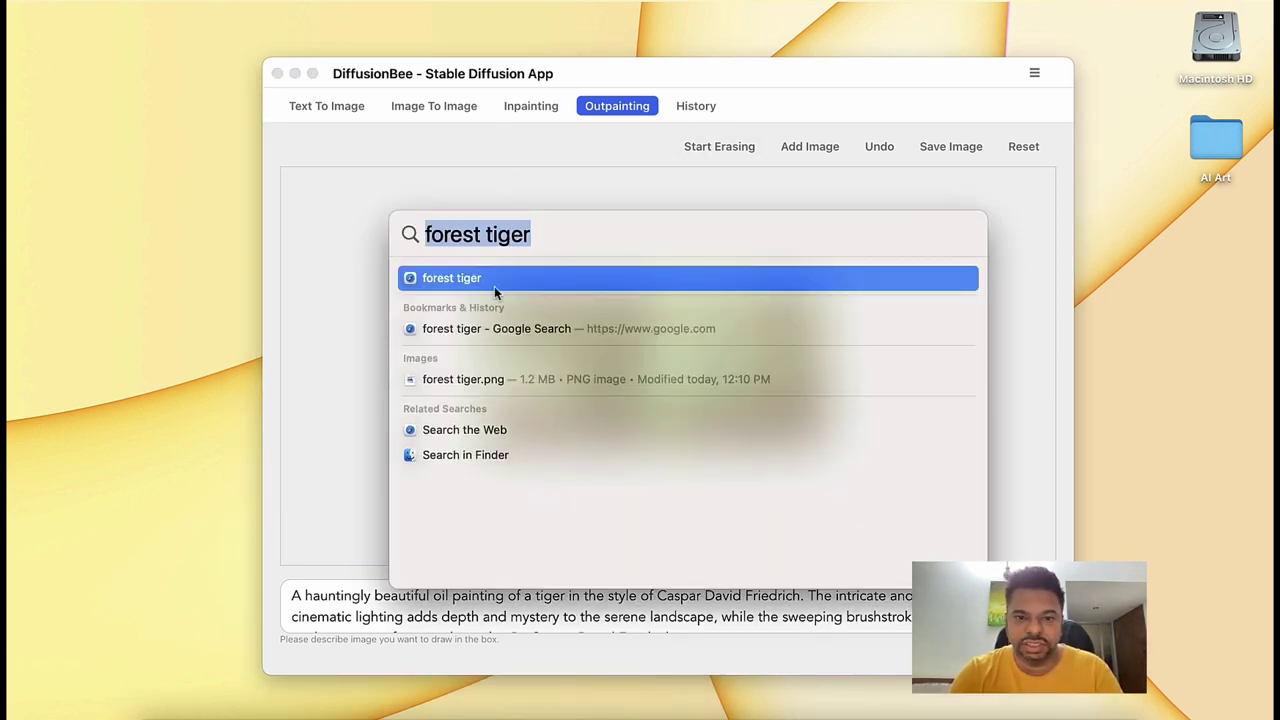
{"action": "double_click", "coordinate": [478, 379]}
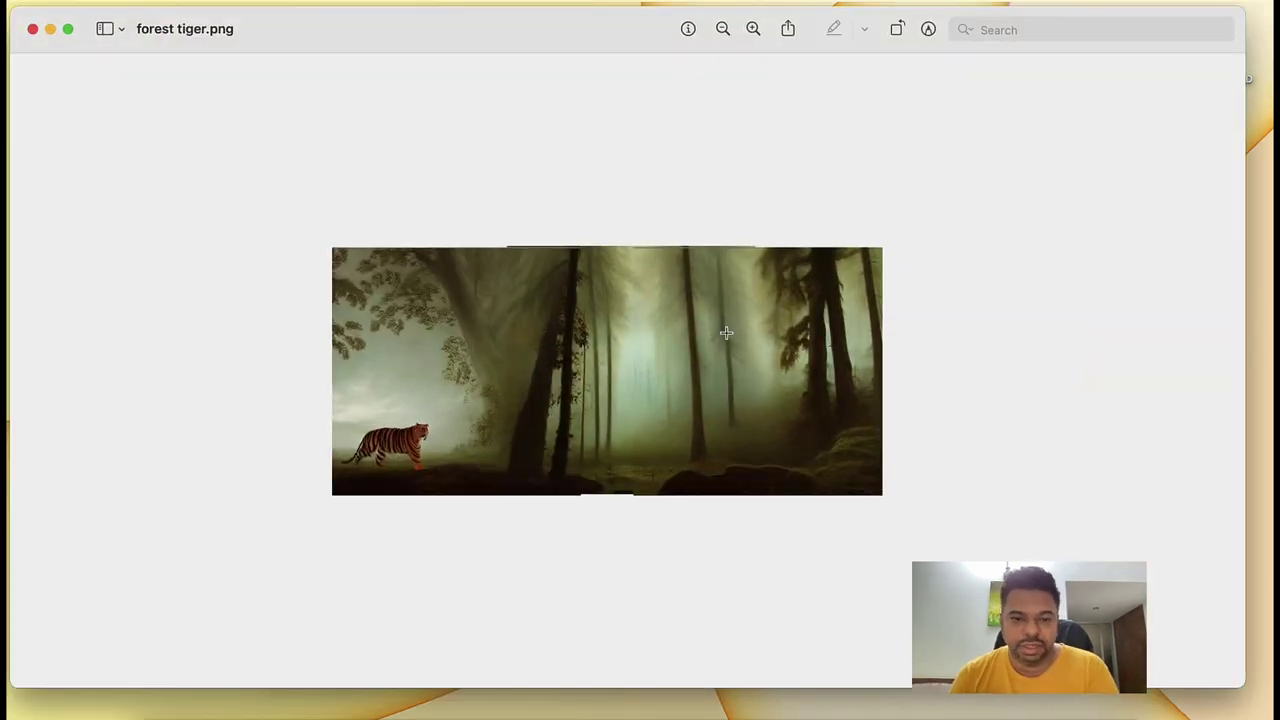
{"action": "left_click", "coordinate": [33, 30]}
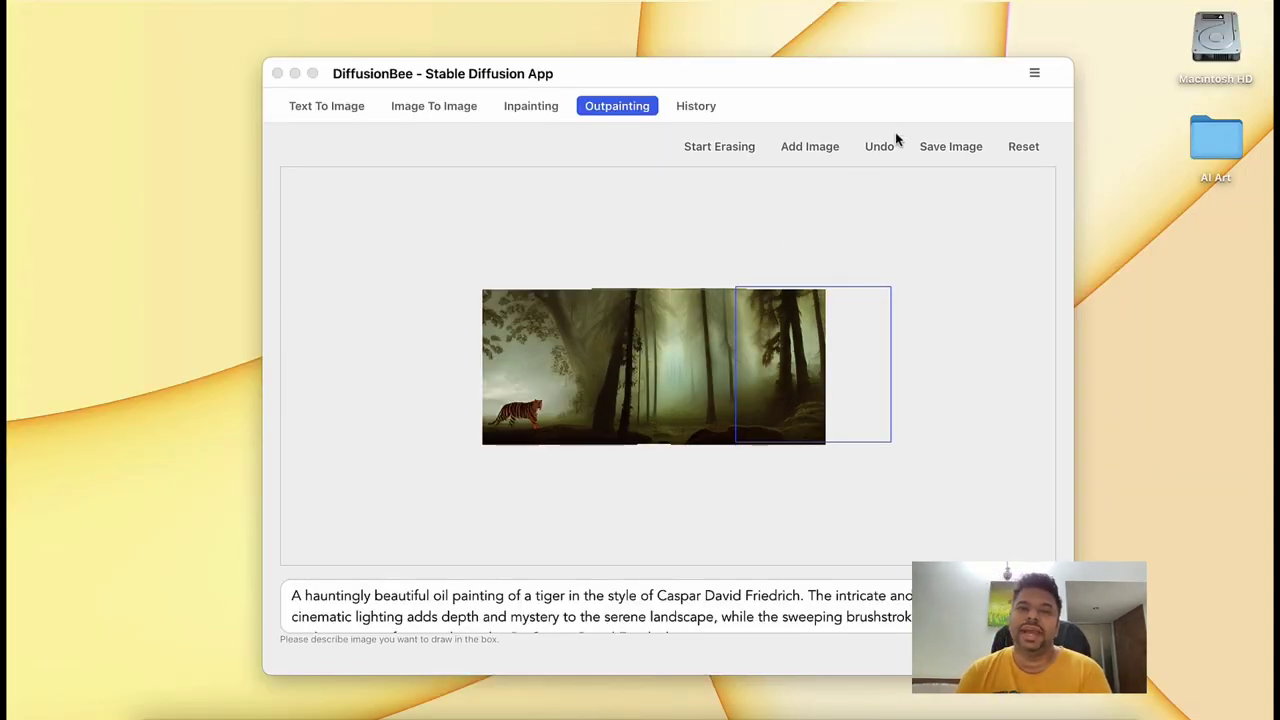
- Bring DiffusionBee forward and go to its Settings page via the main menu
{"action": "left_click", "coordinate": [1032, 88]}
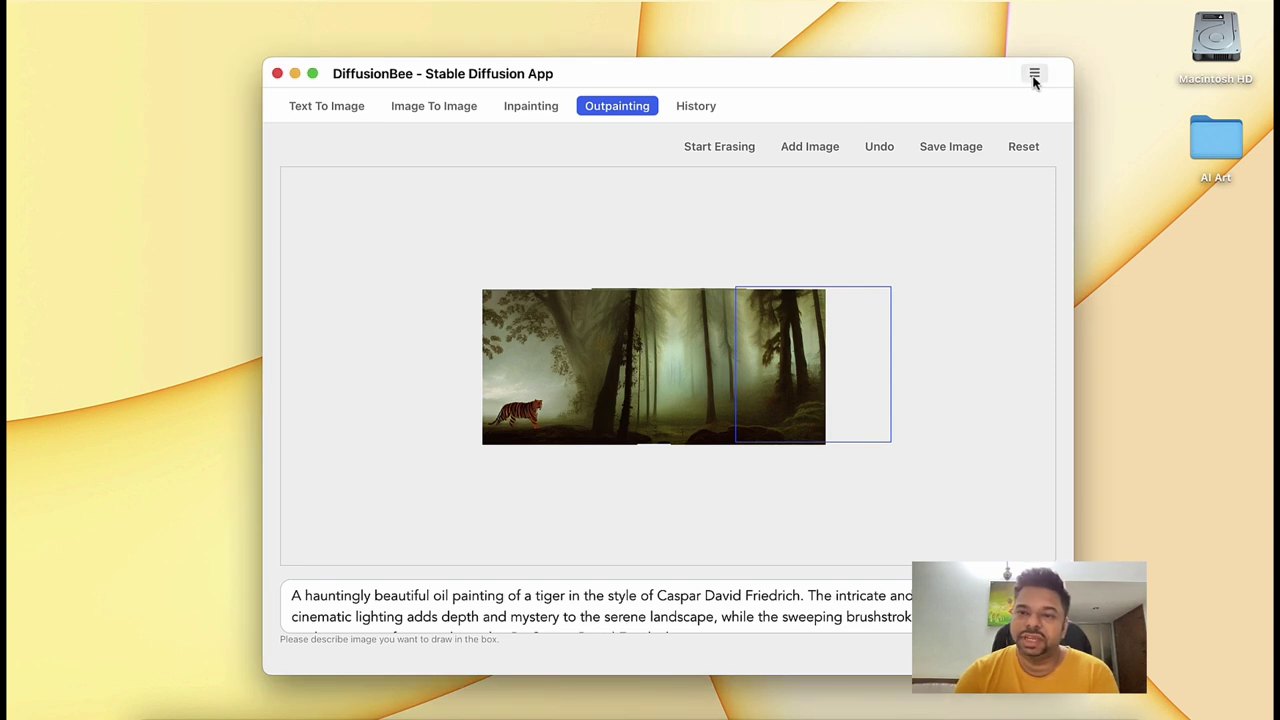
{"action": "left_click", "coordinate": [1034, 77]}
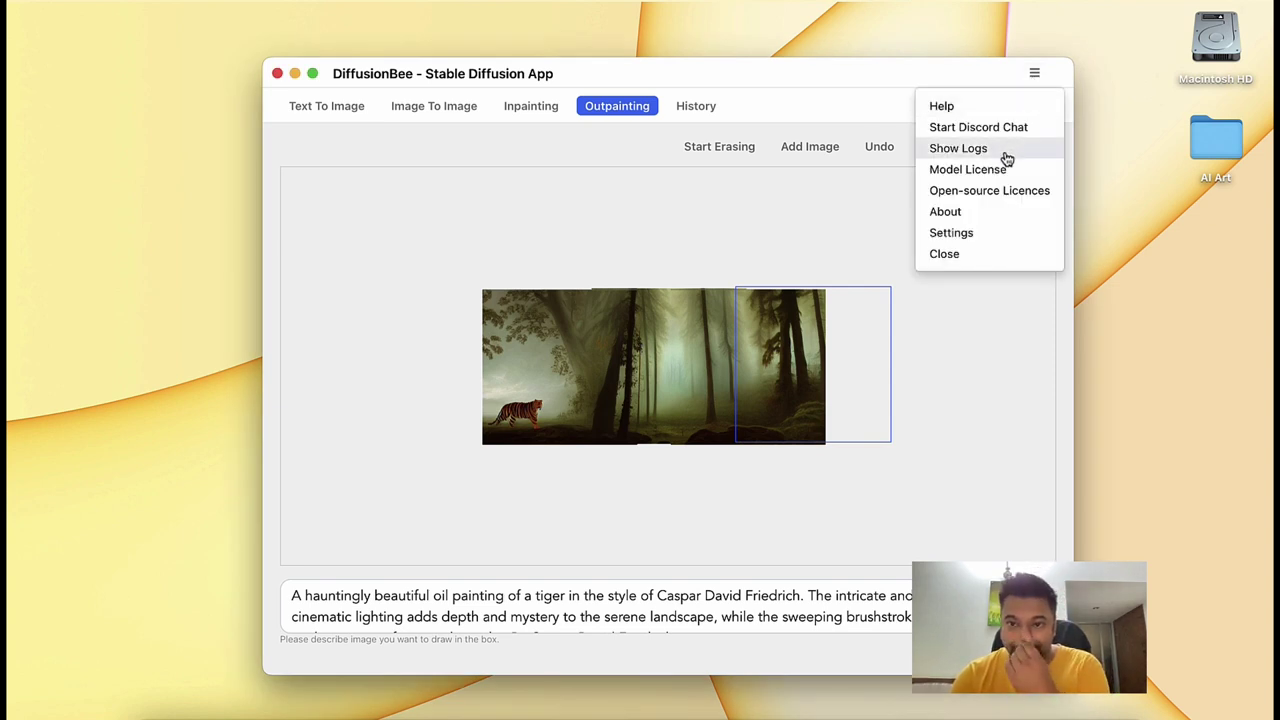
{"action": "left_click", "coordinate": [979, 236]}
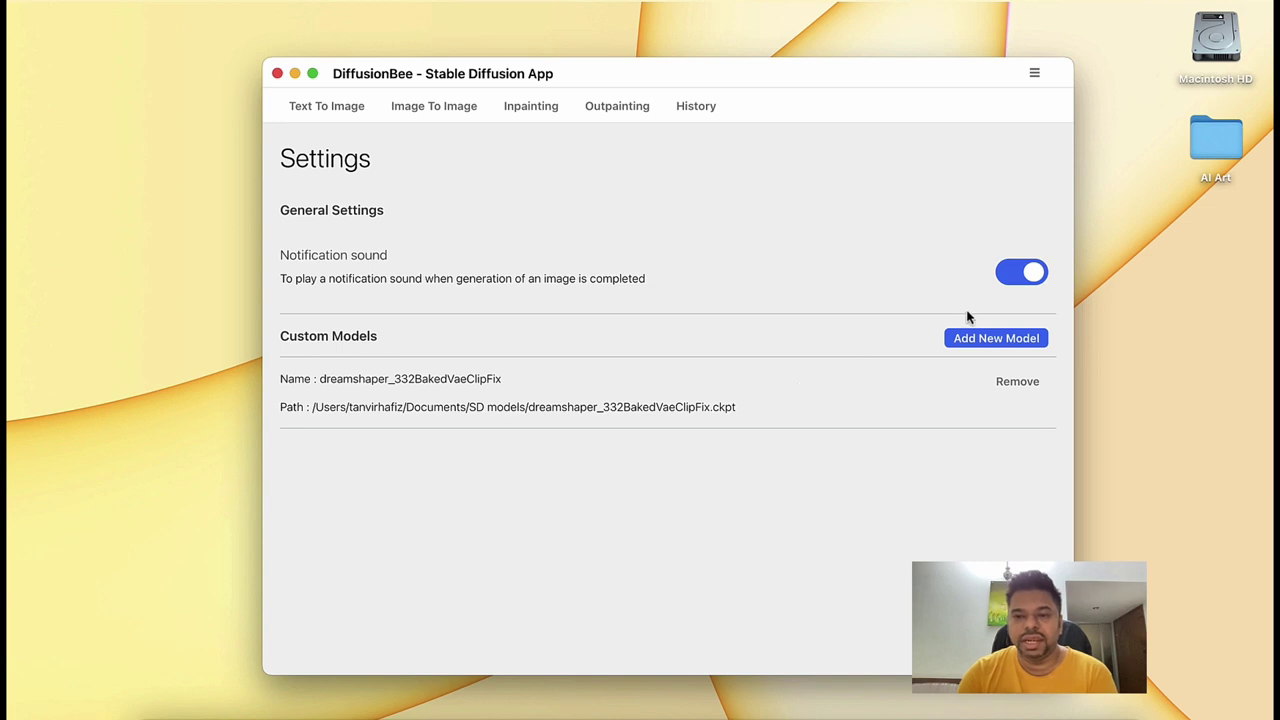
- Add the dreamshaper_332BakedVaeClipFix checkpoint as a custom model, then return to Text To Image
{"action": "left_click", "coordinate": [999, 340]}
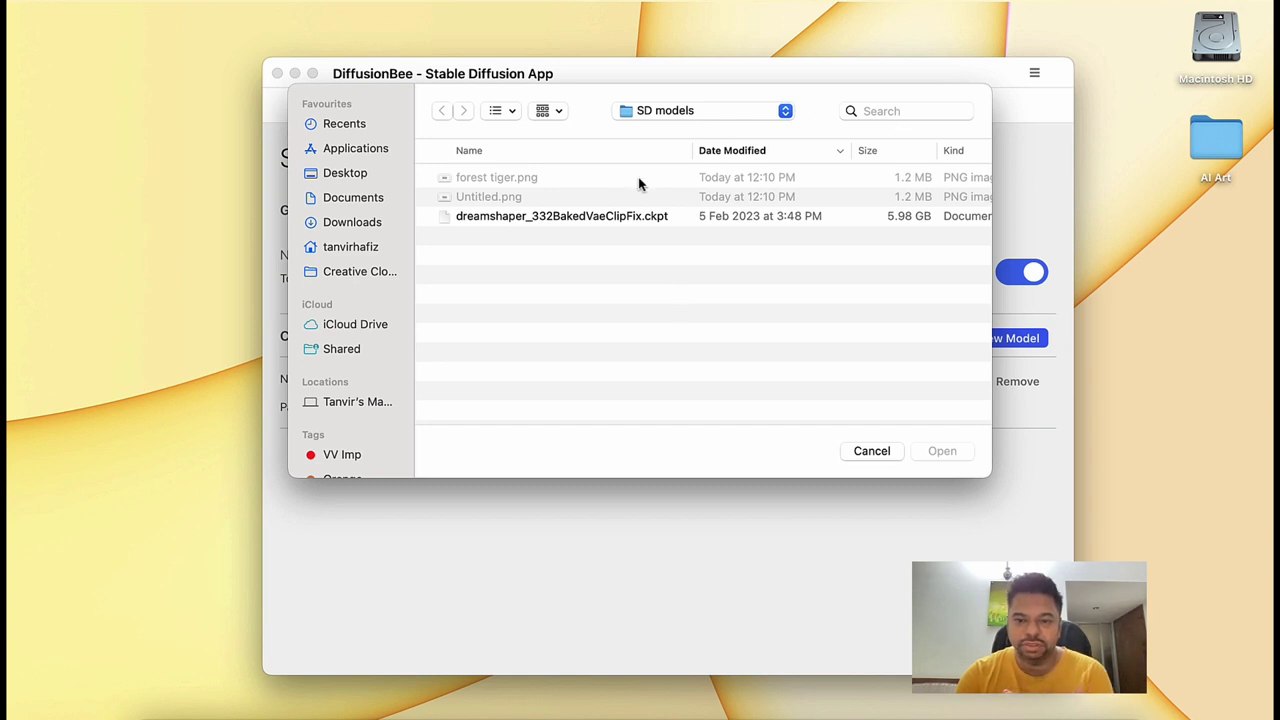
{"action": "left_click", "coordinate": [597, 217]}
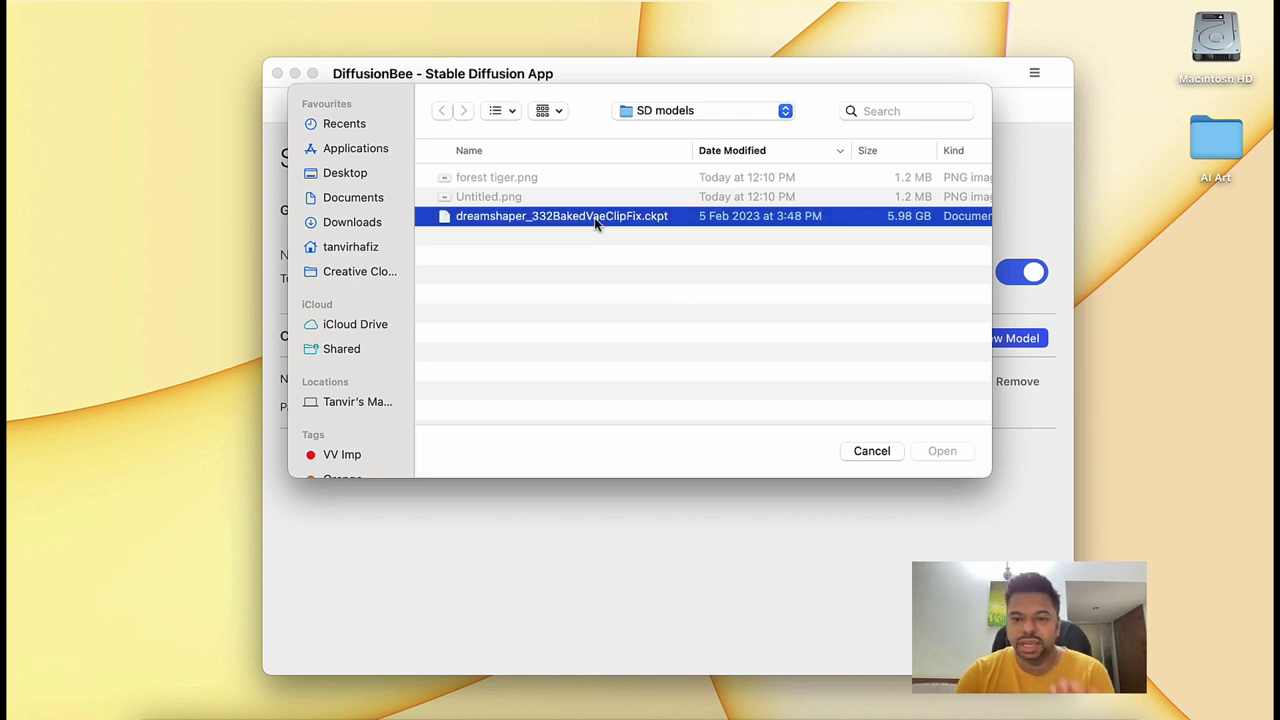
{"action": "left_click", "coordinate": [869, 458]}
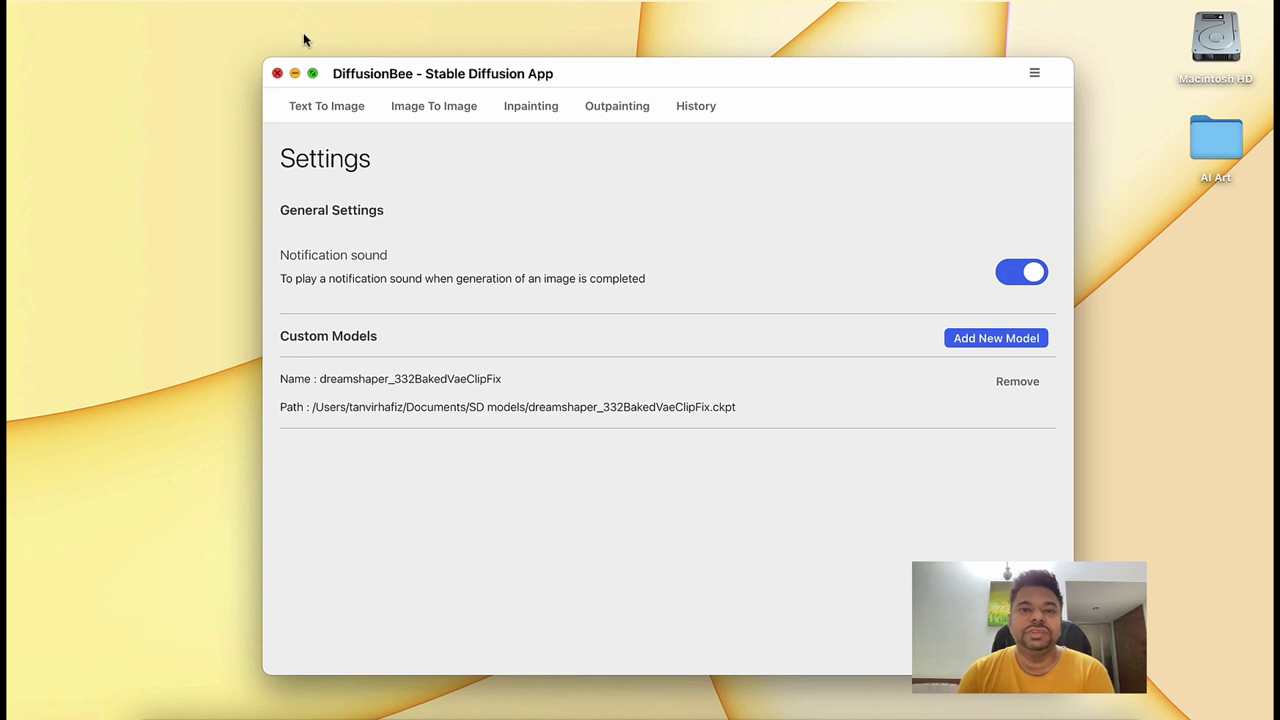
{"action": "left_click", "coordinate": [329, 108]}
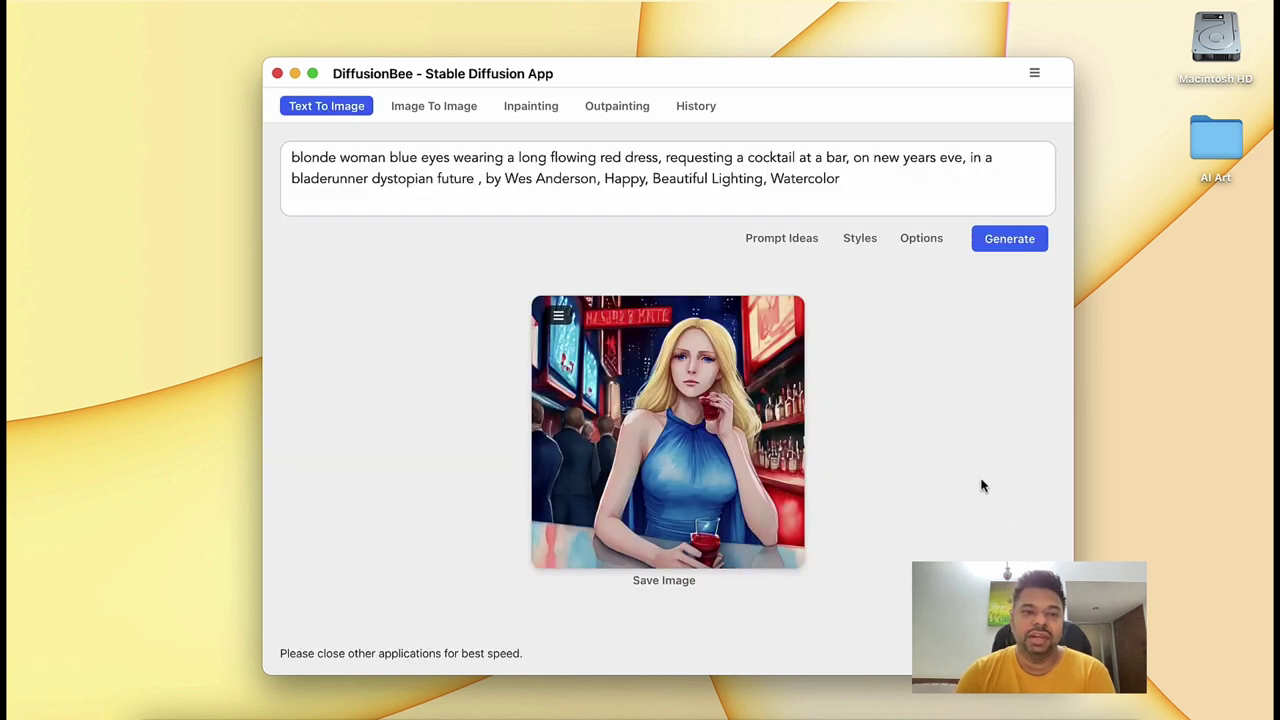
{"action": "left_click", "coordinate": [927, 243]}
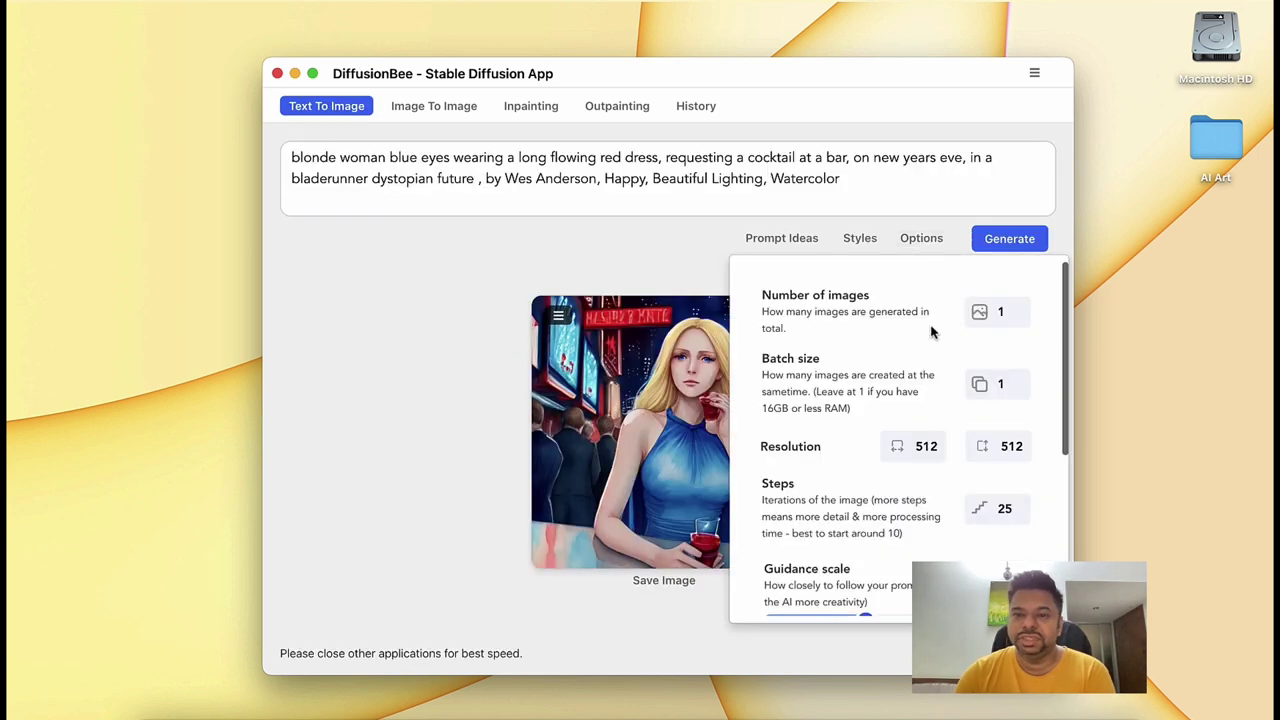
{"action": "scroll", "coordinate": [940, 400], "scroll_direction": "down", "scroll_amount": 5}
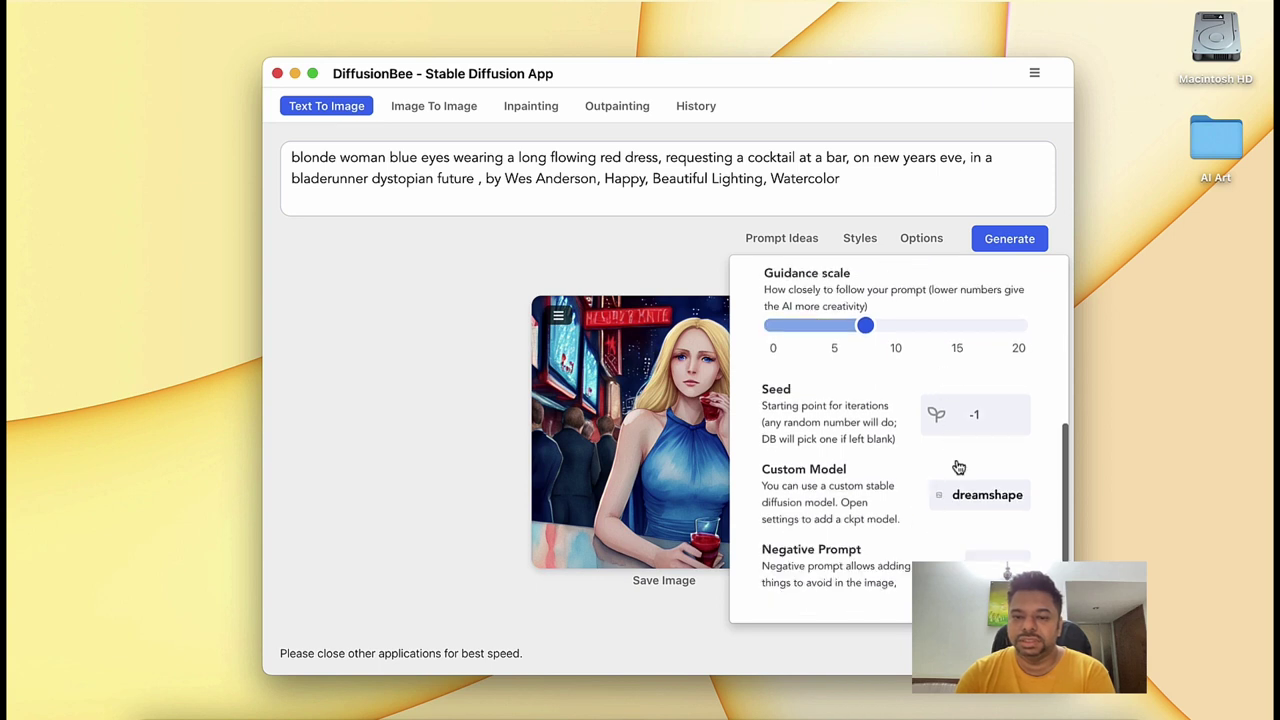
{"action": "left_click", "coordinate": [972, 503]}
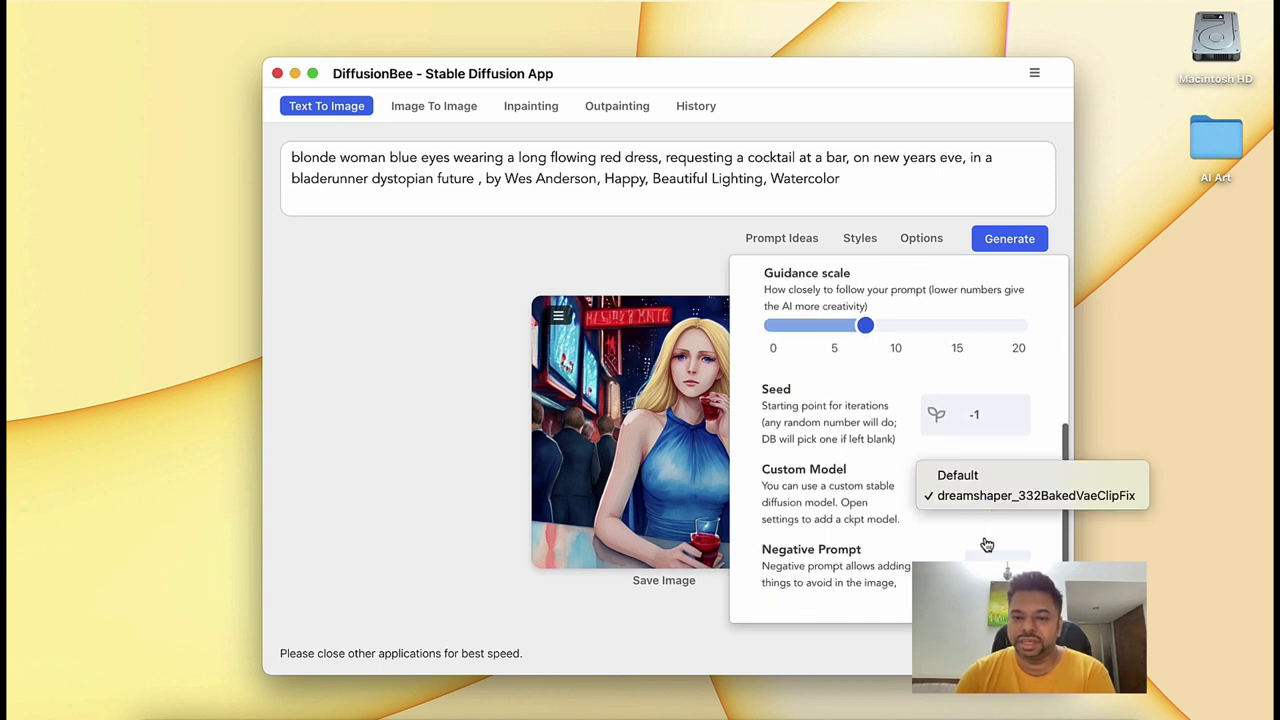
{"action": "left_click", "coordinate": [987, 544]}
{"action": "left_click", "coordinate": [518, 287]}
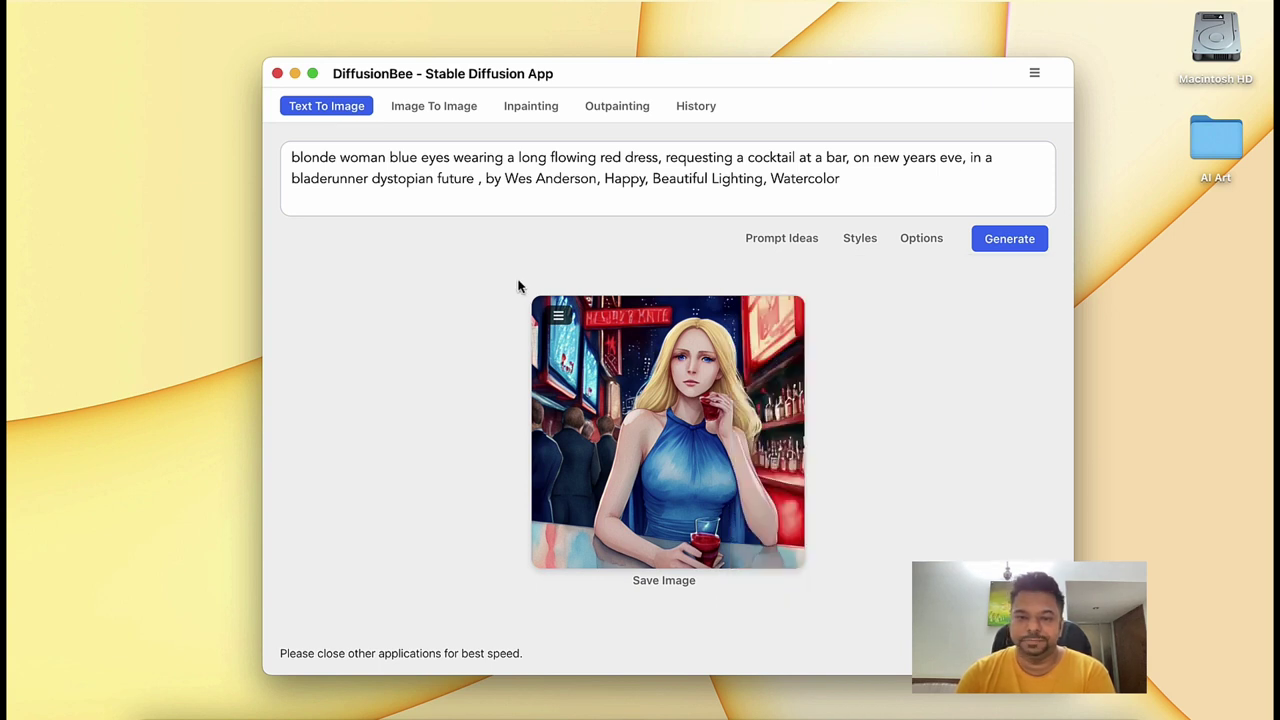